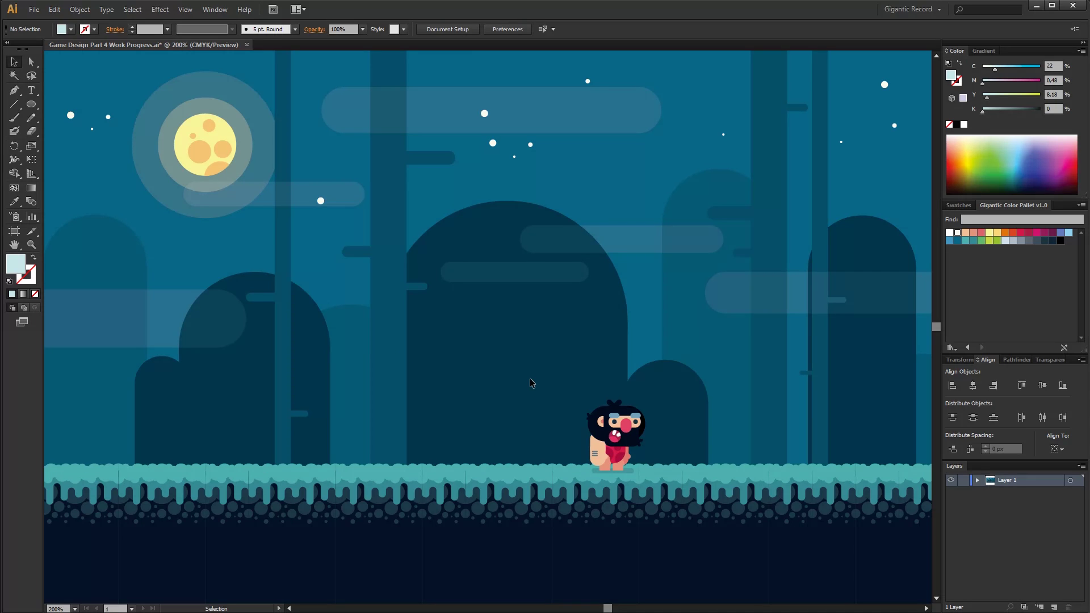
Draw a rounded rectangle near the central hill's top as a skull head, with two dark blue circular eyes
left_click_drag(34, 104, 65, 114)
left_click_drag(472, 220, 565, 266)
left_click_drag(33, 104, 67, 128)
left_click_drag(489, 237, 533, 242)
left_click(958, 241)
left_click(12, 62)
left_click(555, 178)
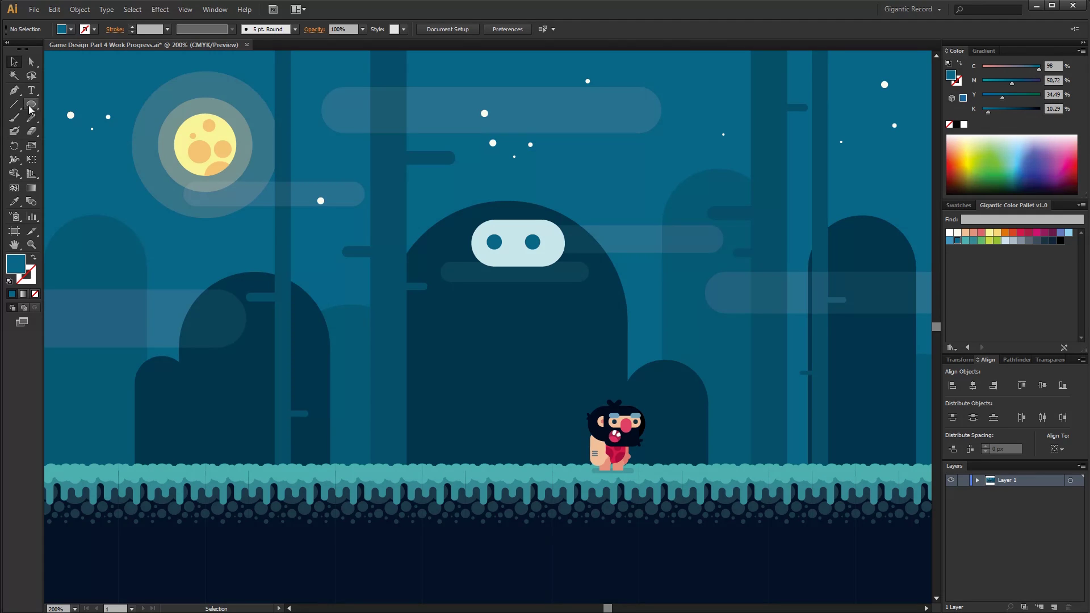
Draw two rounded-rectangle jaw prongs under the skull in its light blue colour and nudge them down
left_click_drag(30, 108, 74, 118)
mouse_move(414, 313)
left_mouse_down()
mouse_move(425, 343)
mouse_move(474, 301)
mouse_move(491, 267)
mouse_move(531, 277)
left_mouse_up()
key("i")
left_click(514, 256)
key("v")
left_click(523, 314)
left_click(493, 276)
left_click(538, 278, "shift")
key("Down")
left_click(534, 308)
Scale a copied jaw prong down into a small tooth and duplicate it between the two prongs
left_click(532, 275)
mouse_move(539, 283)
left_mouse_down()
mouse_move(532, 265)
mouse_move(505, 268)
mouse_move(522, 269)
left_mouse_up()
left_click(504, 290)
left_click(505, 269)
left_click(508, 291)
left_click(521, 334)
left_click(521, 269)
left_click(503, 291)
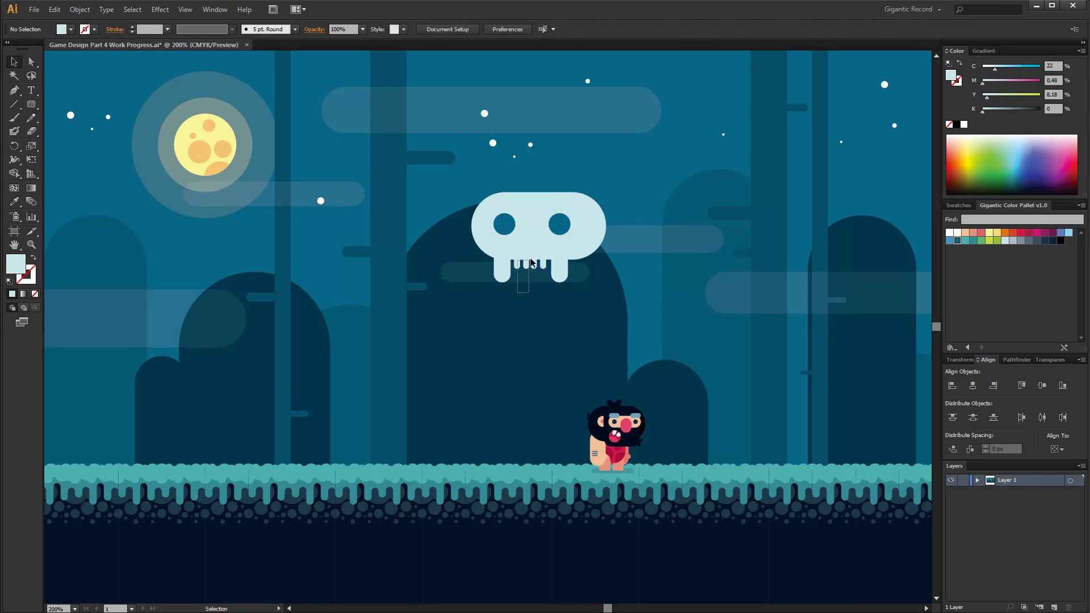
Complete the row of teeth with another copy, distribute them evenly horizontally and nudge them down
left_click_drag(530, 260, 545, 263)
left_click(1043, 418)
key("Down")
key("Down")
key("Down")
left_click(554, 331)
Draw a rectangle about 46 by 11 px over the tops of the teeth, and shift the skull's left eye slightly left
left_click_drag(32, 105, 59, 106)
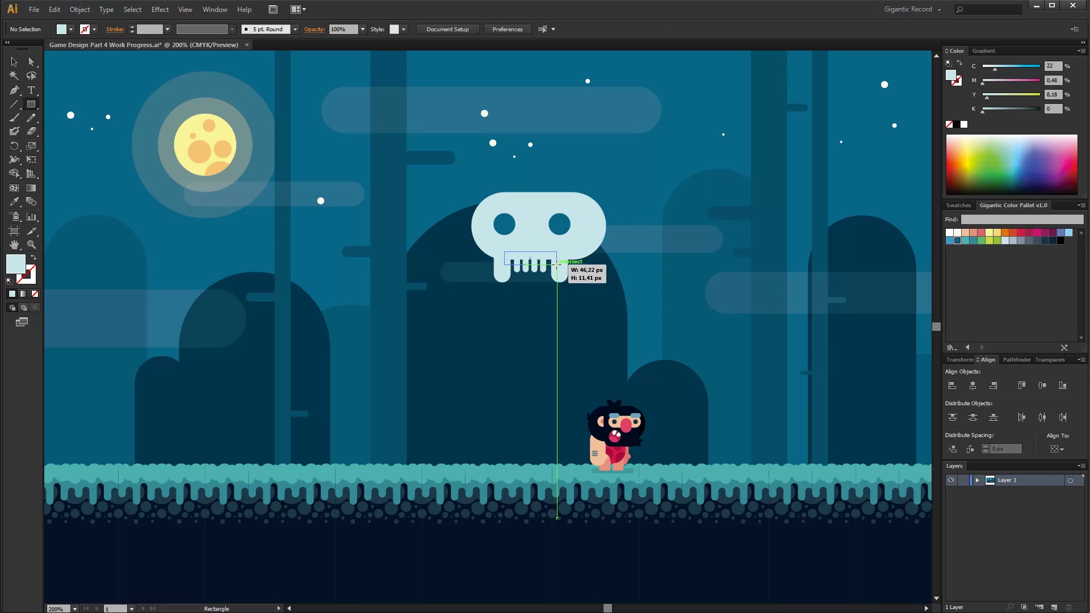
key("ctrl+z")
key("v")
left_click(509, 226)
left_click(562, 331)
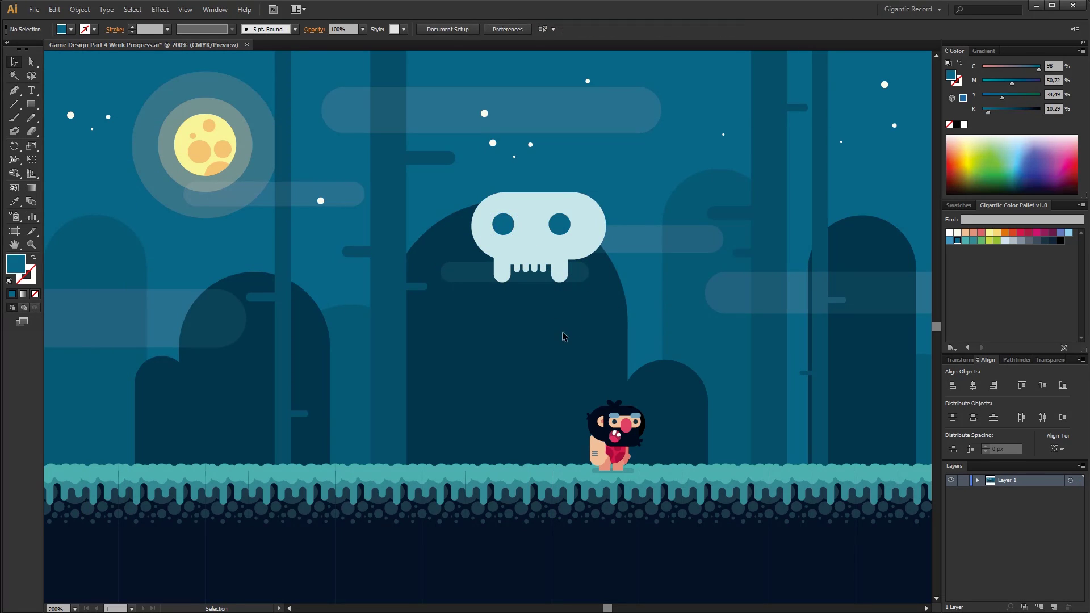
Draw small dark blue rounded nostrils between the skull's eyes and teeth
left_click_drag(32, 107, 71, 118)
mouse_move(442, 314)
left_mouse_down()
mouse_move(471, 318)
mouse_move(439, 308)
mouse_move(467, 315)
mouse_move(541, 241)
left_mouse_up()
left_click(14, 65)
left_click(540, 320)
Group the skull parts, turn the group upside down and scale it to about 59 by 39 px
left_click_drag(621, 176, 489, 293)
key("ctrl+g")
left_click_drag(561, 249, 525, 331)
left_click_drag(570, 273, 519, 308)
left_click_drag(525, 366, 428, 304)
left_click_drag(520, 307, 511, 319)
Reflect the skull group across the vertical axis
right_click(445, 344)
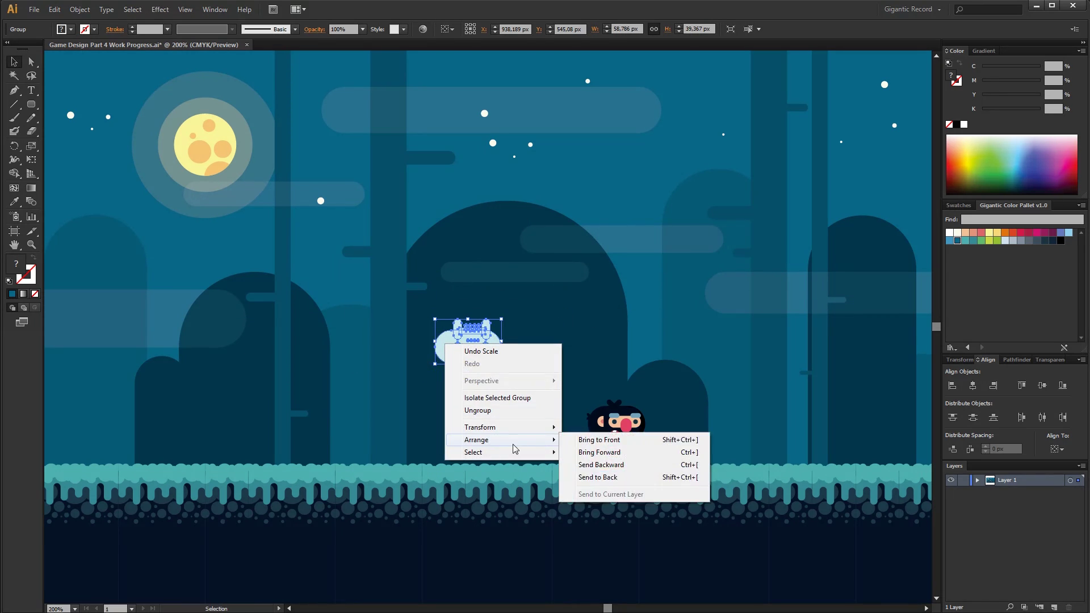
mouse_move(545, 428)
left_click(591, 469)
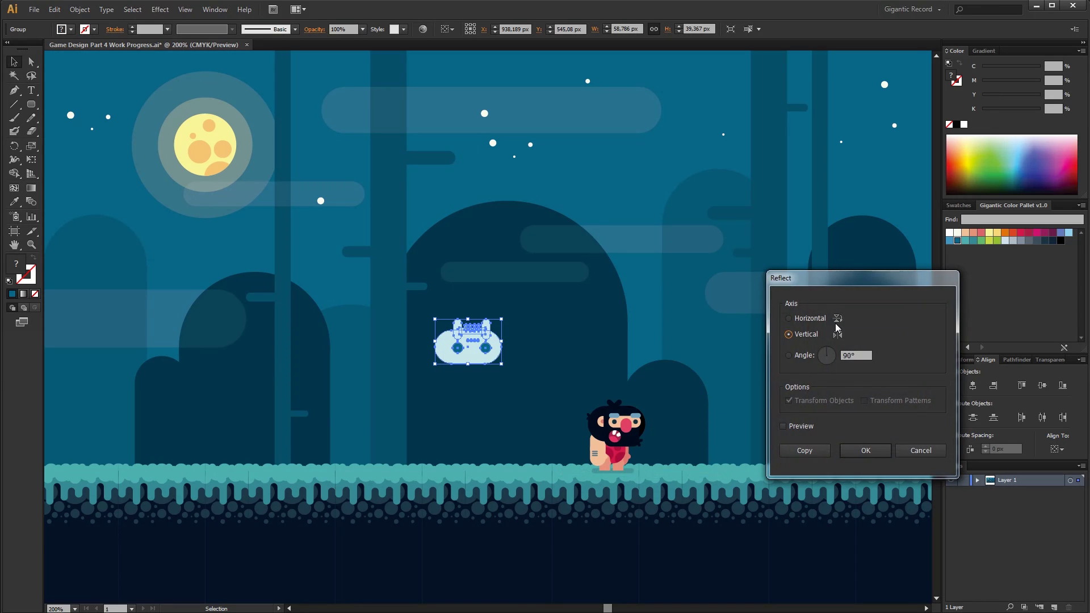
left_click(856, 455)
left_click(489, 366)
Move the skull down onto the grass in front of the tree left of the central hill
left_click_drag(492, 349, 390, 452)
left_click(391, 452)
left_click(404, 418)
left_click(388, 447)
left_click_drag(400, 416, 388, 423)
left_click(435, 411)
Draw a circle about 98 px across on the central hill and fill it with the skull's light blue
left_click(31, 105)
left_click_drag(31, 104, 68, 131)
left_click_drag(441, 273, 552, 383)
left_click(16, 203)
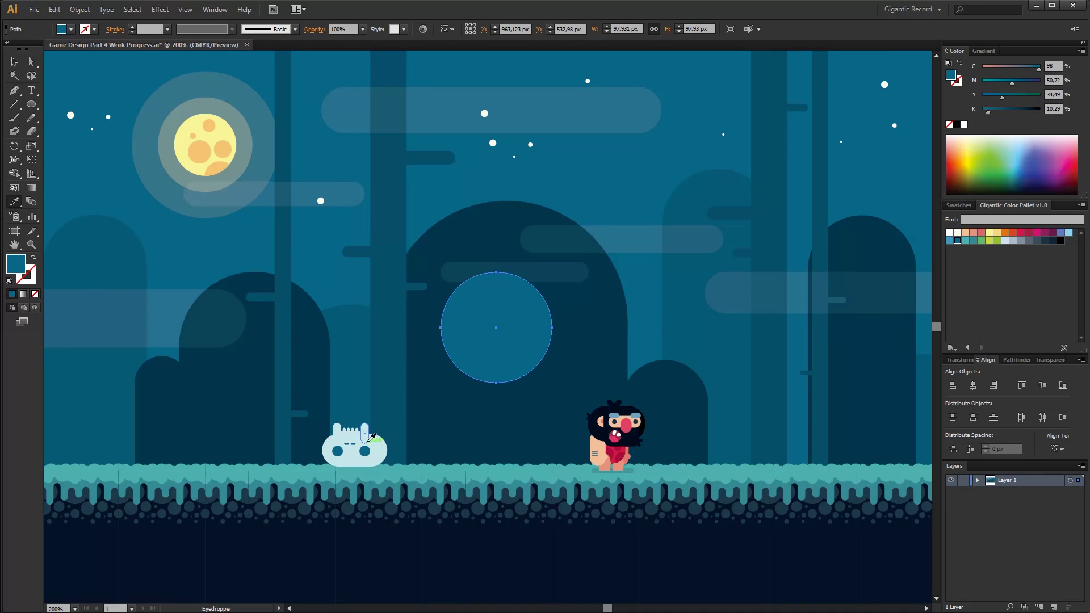
left_click(370, 438)
left_click(15, 63)
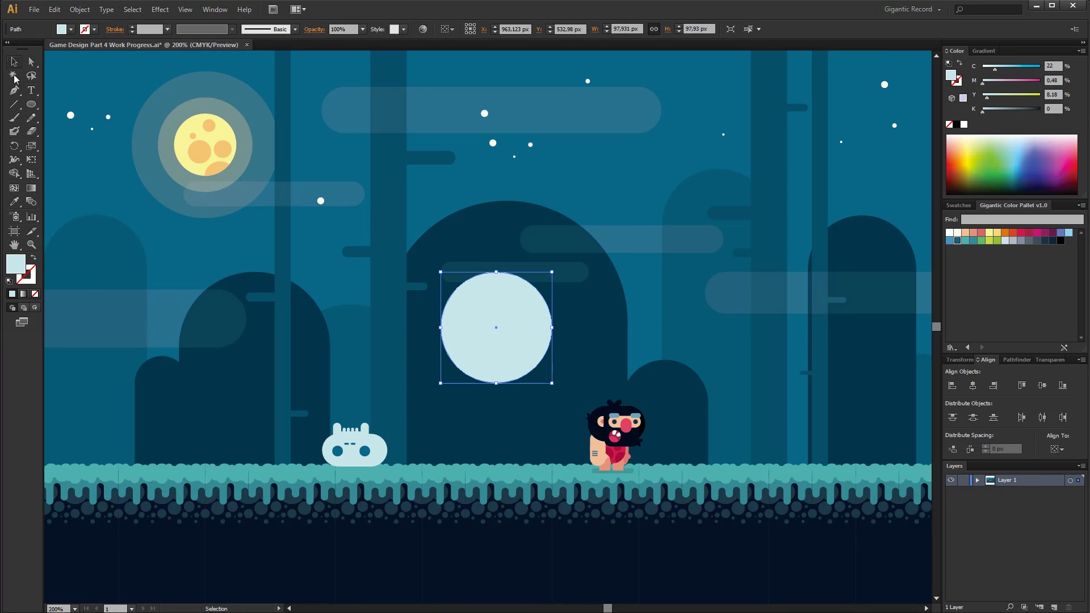
Turn the circle's fill into a stroke and set the stroke weight to 12 pt
left_click(33, 259)
left_click(134, 27)
left_click(134, 26)
left_click(134, 26)
left_click(134, 26)
left_click(134, 26)
left_click(134, 27)
left_click(134, 26)
left_click(134, 26)
scroll(135, 28, "up", 1)
left_click(133, 32)
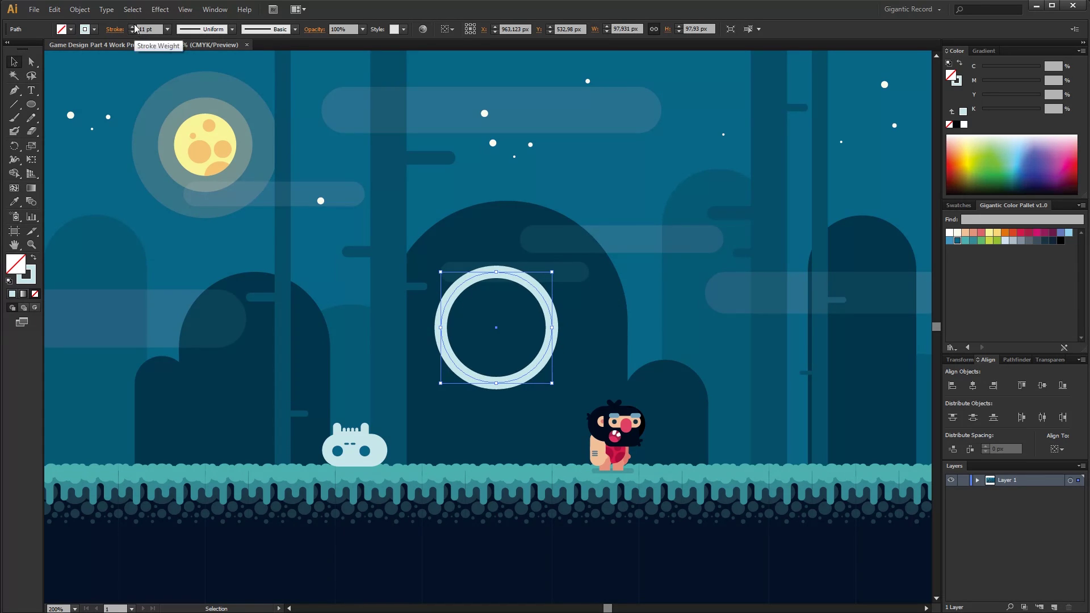
left_click(133, 32)
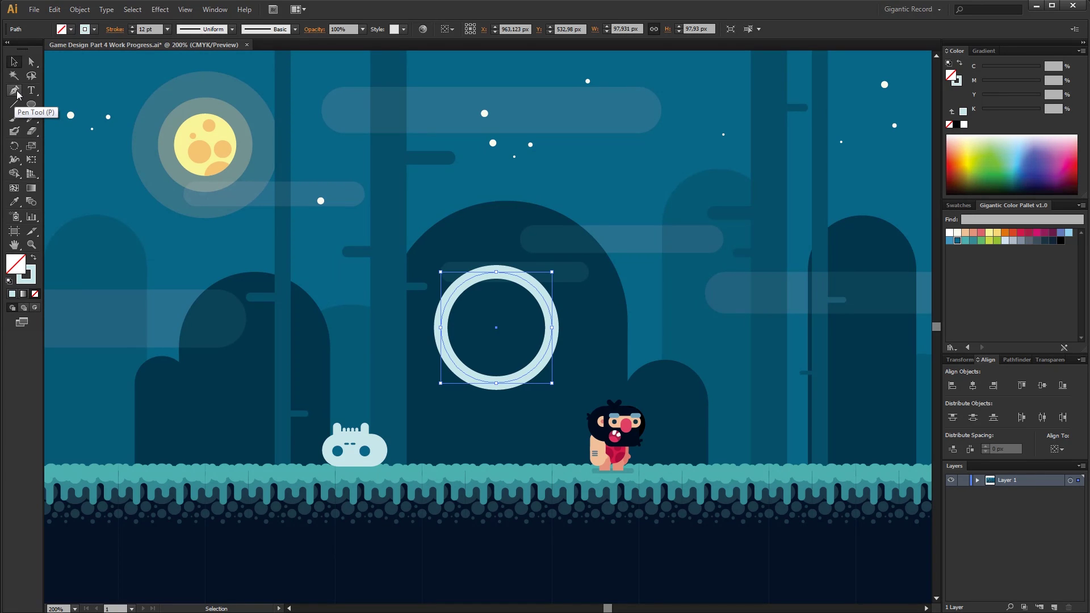
Add an anchor point on the ring's upper right, then delete its top and left anchors to leave a right-hand arc
left_click(16, 92)
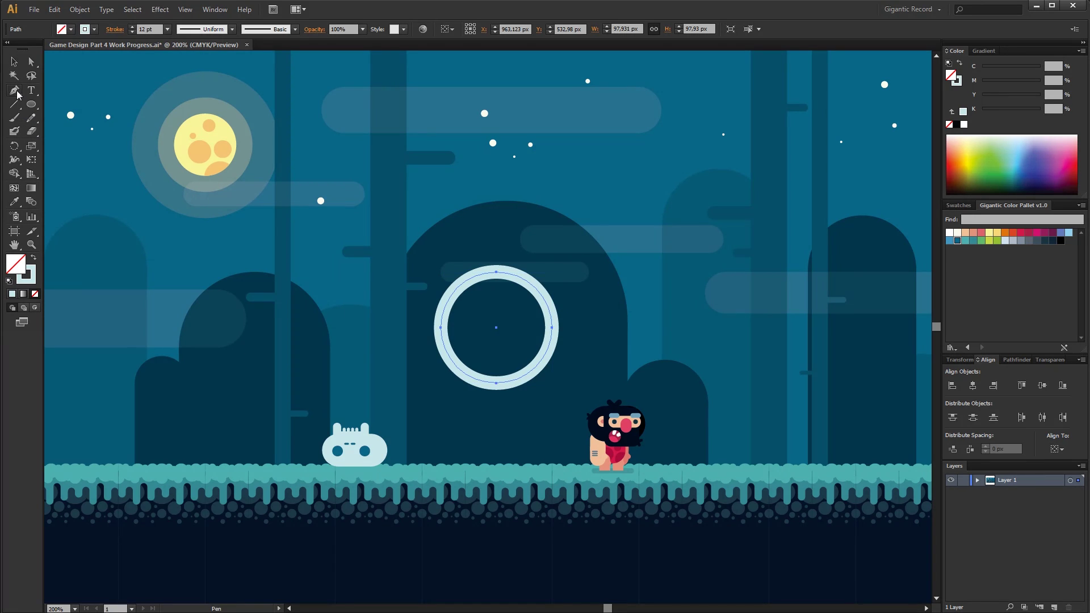
left_click(523, 279)
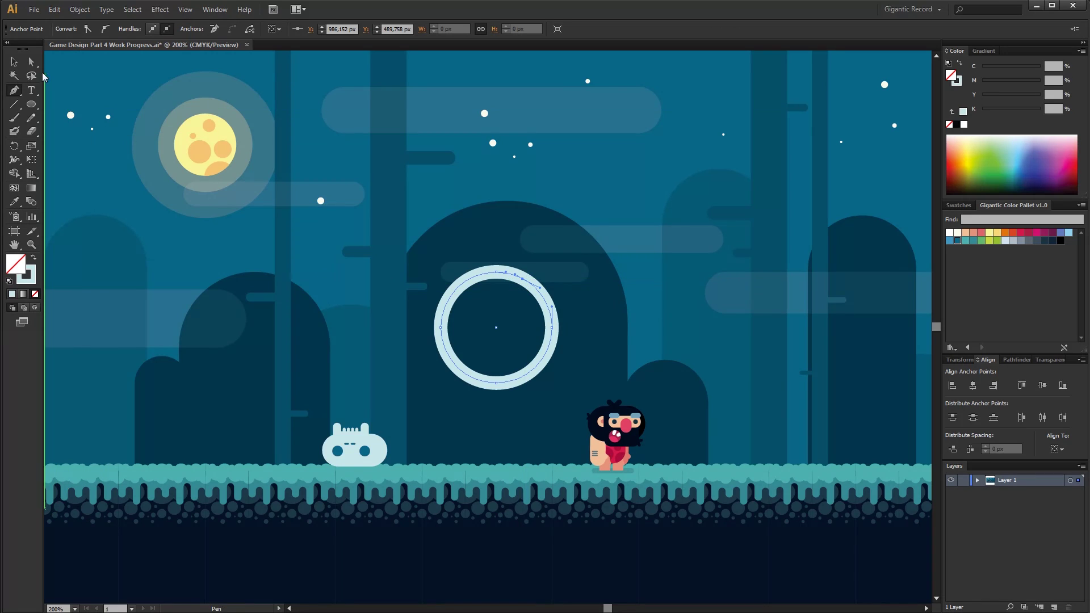
left_click(32, 63)
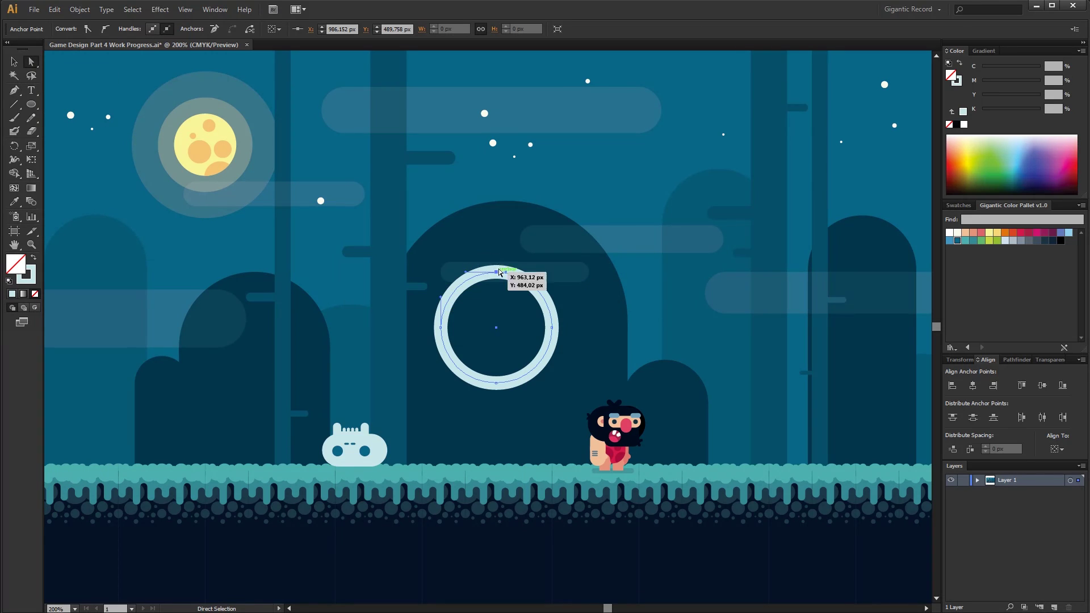
key("Delete")
left_click_drag(424, 322, 454, 357)
key("Delete")
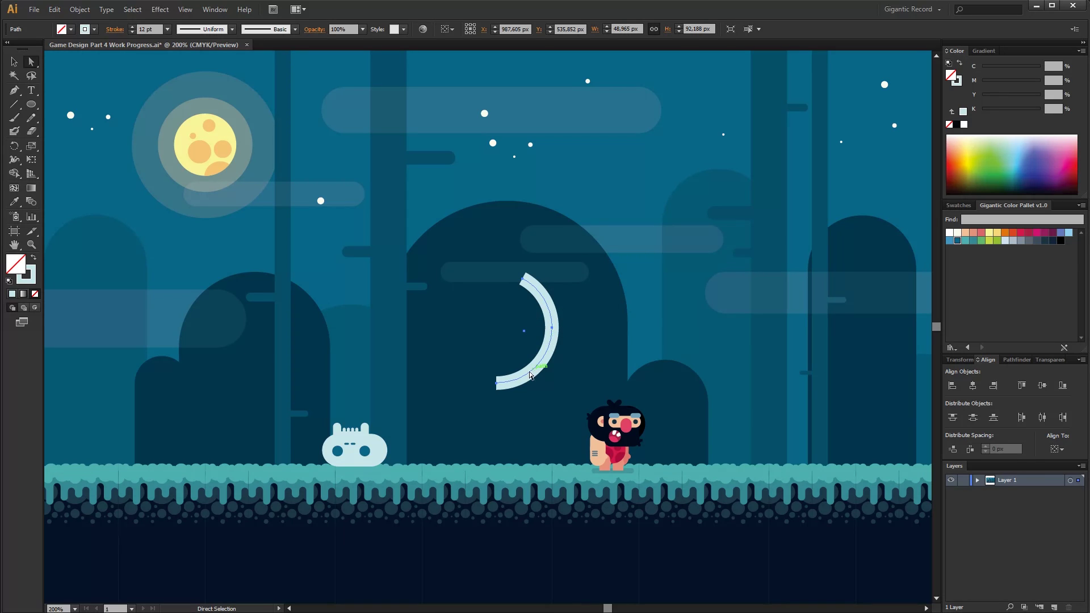
Give the arc rounded stroke caps and outline the stroke into a filled shape
left_click(115, 30)
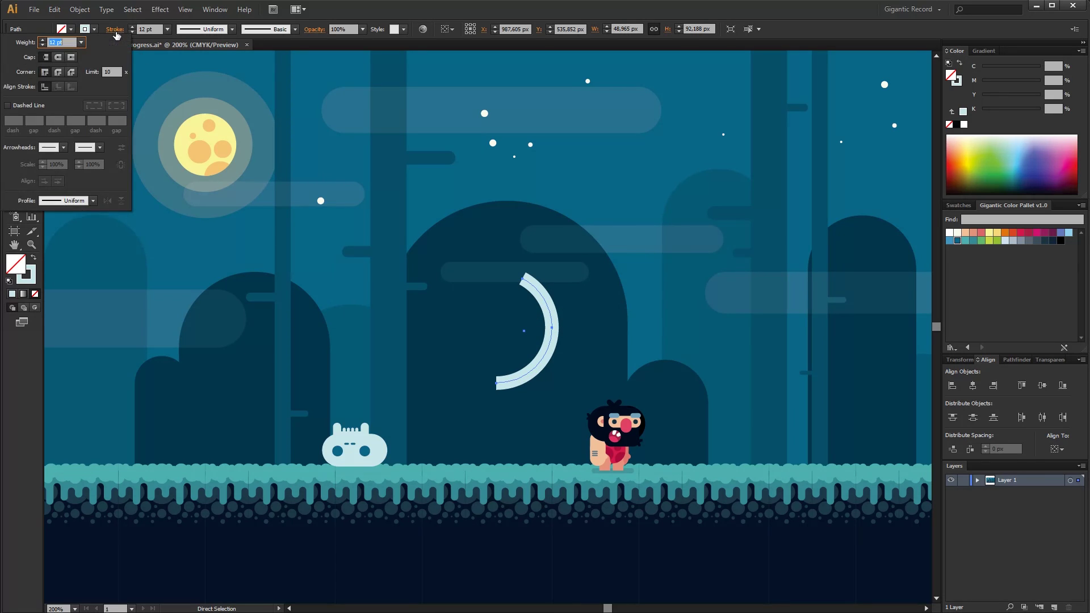
left_click(80, 10)
mouse_move(187, 242)
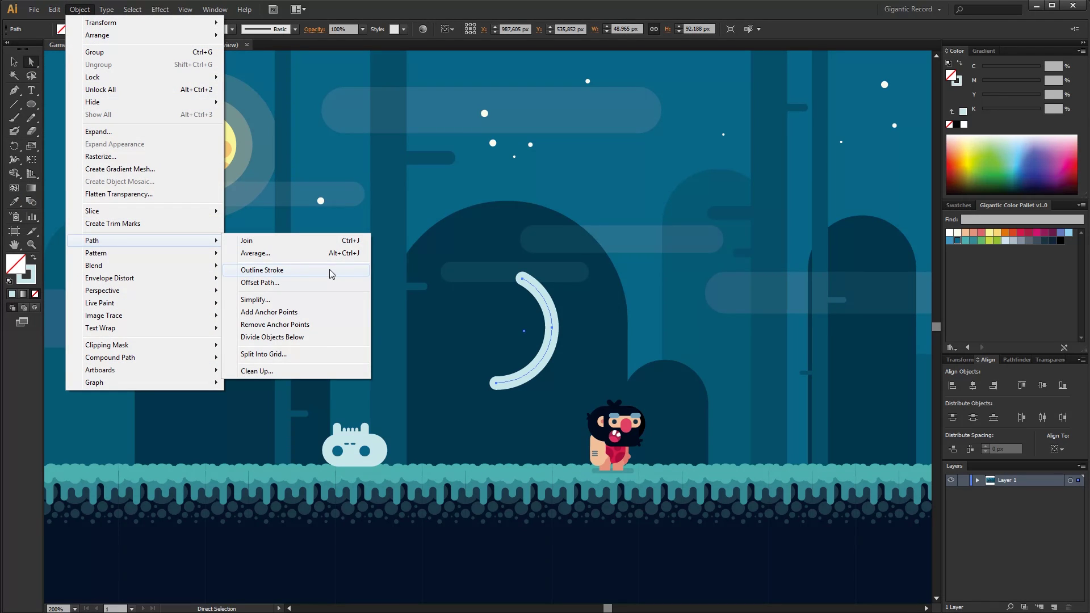
left_click(333, 271)
key("v")
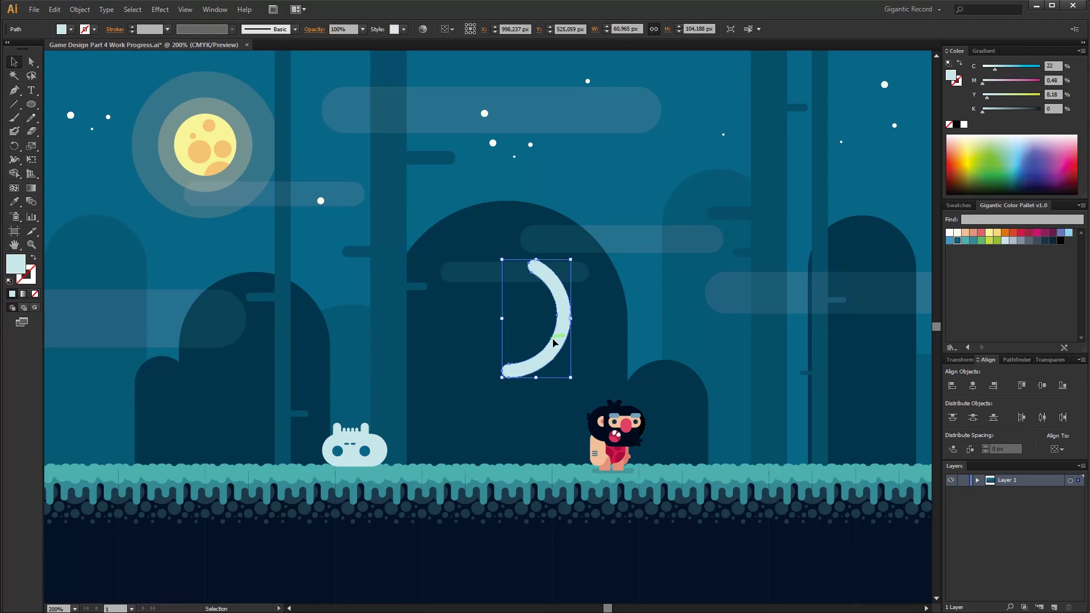
Create a copy of the arc reflected across the vertical axis and move it left to form a rib pair
right_click(557, 342)
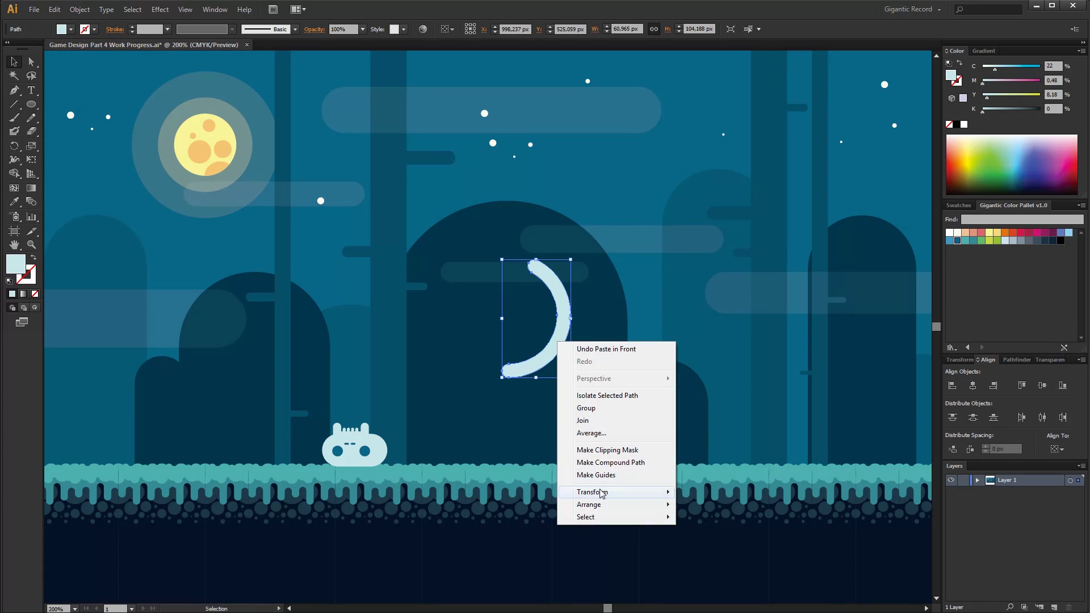
mouse_move(602, 493)
left_click(710, 529)
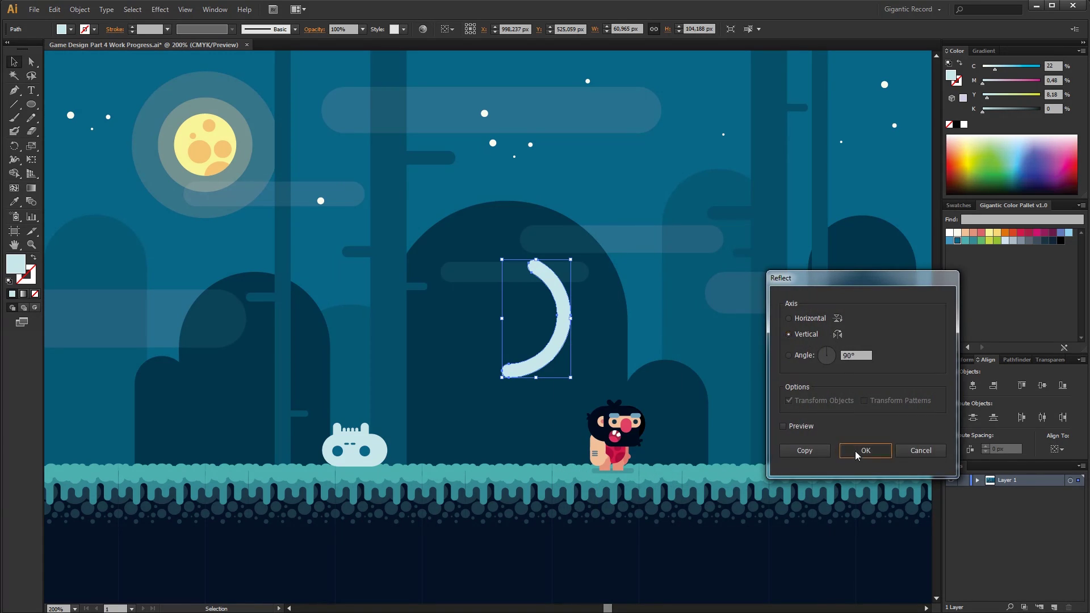
left_click(805, 450)
left_click_drag(523, 345, 469, 345)
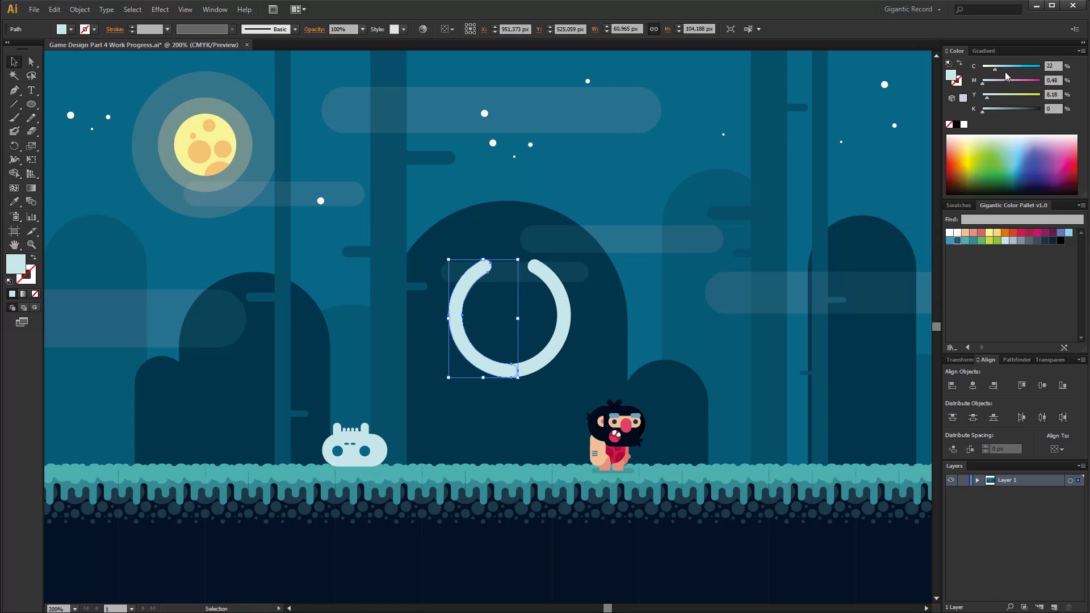
Set the left arc's cyan to 44% and bring the right arc to the front
left_click_drag(1006, 74, 1010, 75)
right_click(569, 310)
mouse_move(670, 471)
left_click(725, 470)
left_click(545, 400)
Nudge the left arc slightly left and darken its fill by setting black to 11%
left_click(478, 359)
key("Left")
key("Left")
left_click(560, 429)
left_click(462, 294)
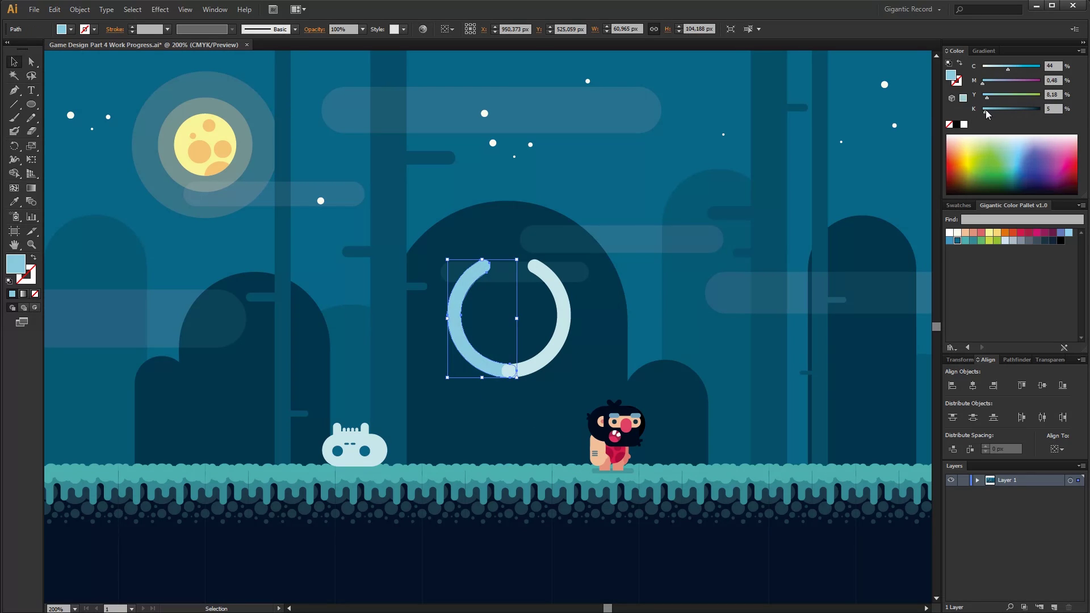
left_click(630, 317)
Group the two arcs and move the rib pair down onto the grass beside the skull
left_click_drag(570, 338, 499, 383)
key("ctrl+g")
left_click_drag(564, 340, 475, 437)
Bring the skull to the front of the rib pair
left_click(358, 443)
right_click(365, 438)
mouse_move(414, 535)
left_click(508, 534)
Duplicate the rib pair twice to the right, scaling each copy smaller than the one before
left_click(478, 407)
left_click_drag(482, 350, 504, 368)
left_click_drag(490, 417, 544, 416)
key("ctrl+shift+a")
Bring the two larger rib pairs and the skull to the front of the smallest pair
left_click(553, 374)
left_click(504, 383)
left_click(457, 359, "shift")
left_click(335, 442, "shift")
right_click(333, 442)
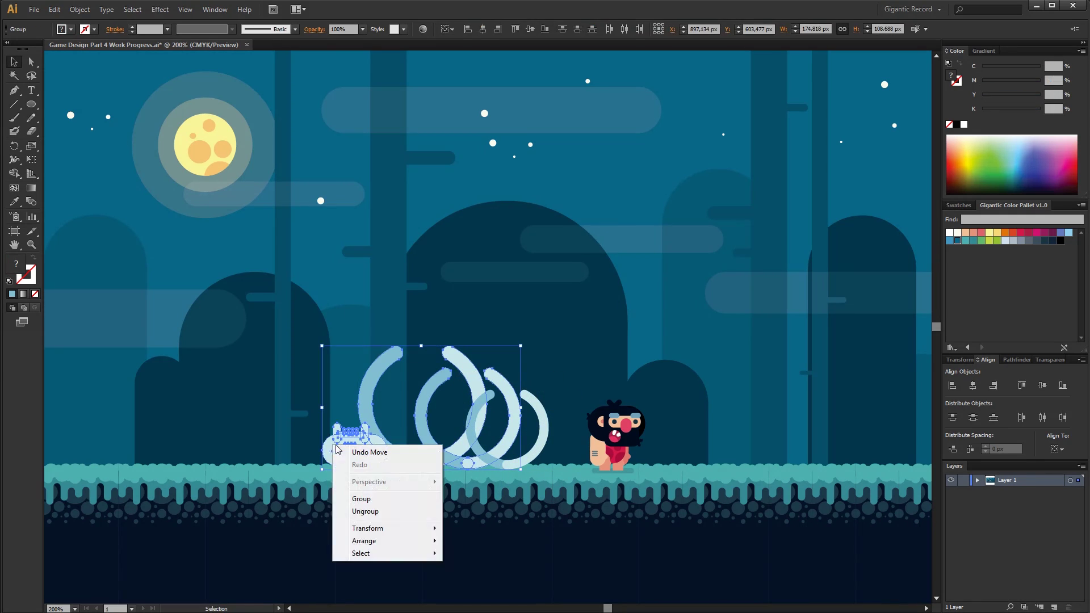
mouse_move(372, 541)
left_click(468, 540)
Shift the skeleton pieces slightly left and bring the grass ground in front of them
left_click(431, 361)
left_click(368, 423)
left_click_drag(352, 448, 333, 447)
right_click(561, 490)
mouse_move(600, 585)
left_click(712, 532)
Select the rib pairs with the skull and fine-tune the skull's position so it sits in the grass
left_click(681, 299)
left_click(510, 414)
left_click(544, 421, "shift")
left_click(480, 398, "shift")
left_click(352, 448, "shift")
left_click(553, 374)
left_click_drag(333, 448, 339, 453)
left_click(352, 398)
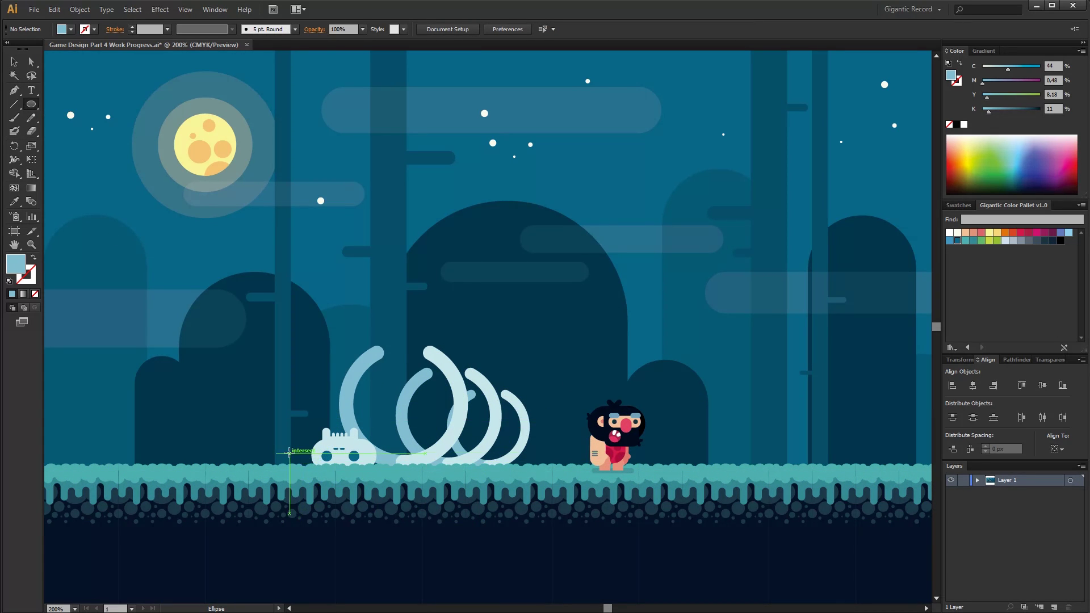
Draw a circle about 19 px across at the skull's left edge and fill it with the grass colour
left_click_drag(290, 452, 311, 473)
key("i")
left_click(215, 464)
left_click(11, 65)
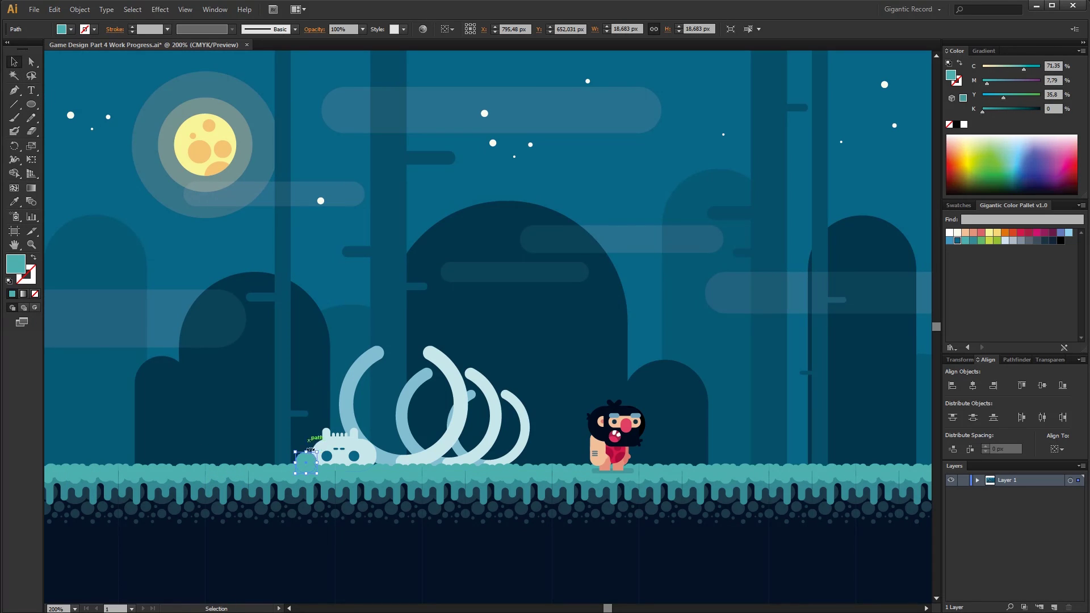
Add a smaller copy about 8 px across at the circle's left side and nudge it up to form a bush
left_click_drag(316, 452, 304, 457)
key("Up")
key("Up")
key("Up")
key("Up")
key("Up")
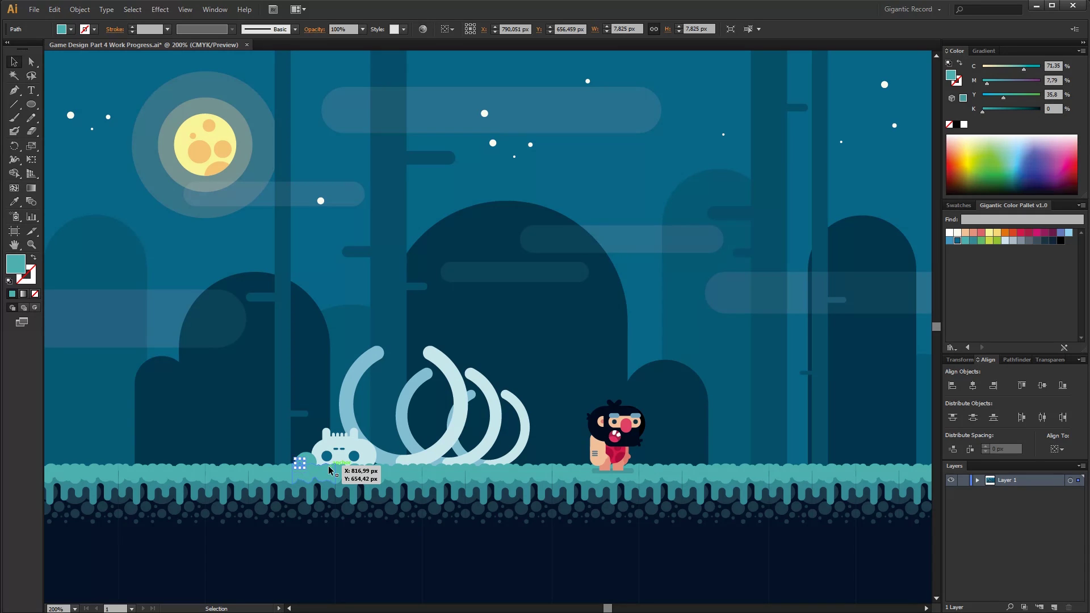
left_click(313, 416)
Copy the bush circles to the skull's right side and bring them to the front
key("a")
left_click(314, 463)
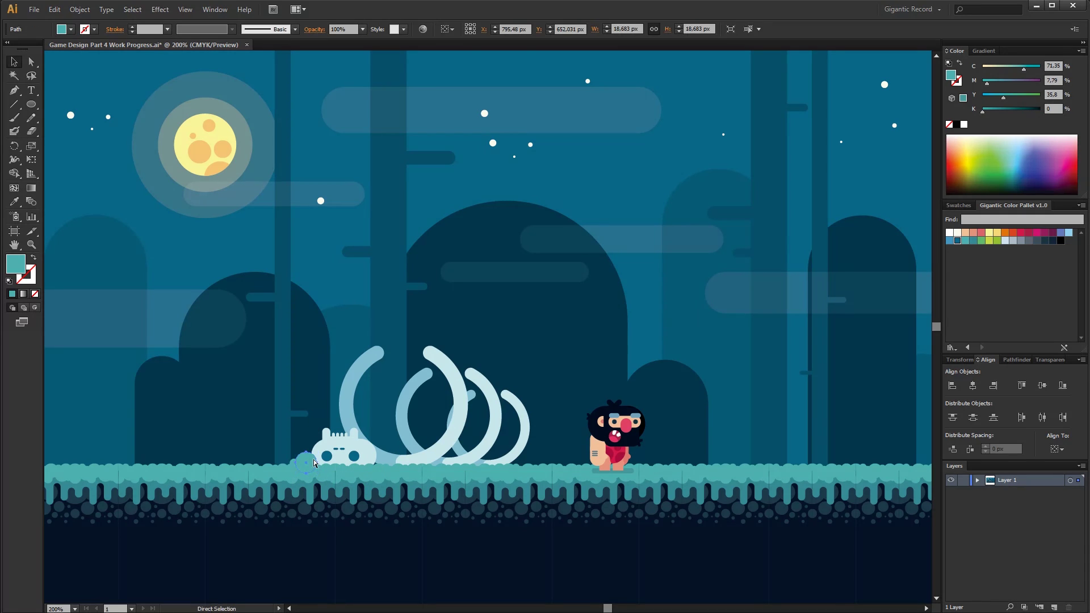
left_click_drag(318, 453, 397, 461)
left_click(397, 458, "shift")
left_click(397, 460, "shift")
left_click(423, 456, "shift")
right_click(423, 457)
mouse_move(462, 552)
left_click(567, 553)
Select the ground strips with the caveman and bring them in front of the skeleton
left_click(571, 347)
left_click_drag(571, 348, 609, 477)
right_click(607, 444)
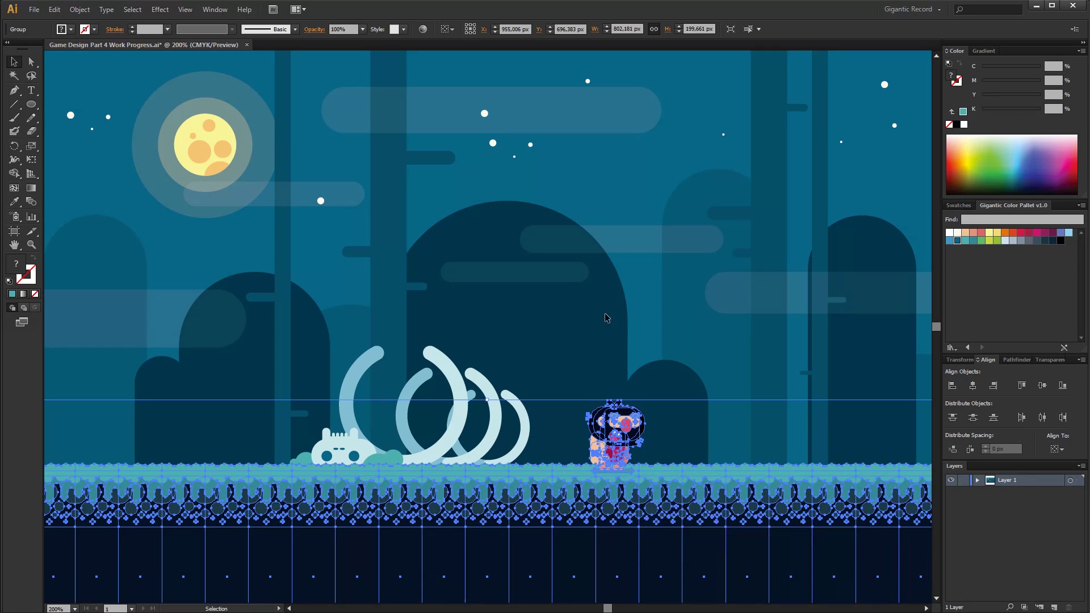
mouse_move(646, 539)
left_click(752, 540)
Adjust the bush circles beside the skull and copy them along the base of the large ribs
left_click(513, 416)
left_click(399, 457)
left_click_drag(405, 451, 399, 457)
left_click_drag(392, 464, 408, 466)
left_click_drag(414, 457, 456, 453)
left_click(317, 417)
Copy the bush from the skull's left side to the base of the smallest ribs, nudging it left and down
left_click_drag(307, 461, 546, 405)
left_click_drag(547, 406, 493, 461)
key("Left")
key("Left")
key("Left")
key("Down")
left_click(557, 424)
Group the skull, ribs and bushes
left_click_drag(567, 355, 242, 463)
key("ctrl+g")
left_click(553, 365)
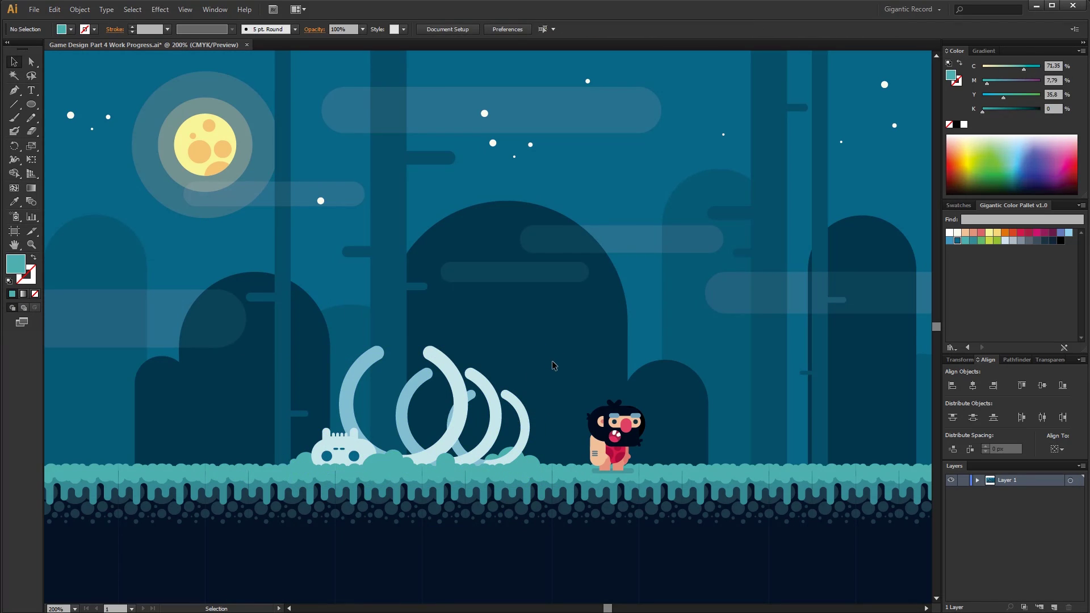
Enlarge the skeleton group up and to the left, keeping its base on the grass
double_click(342, 452)
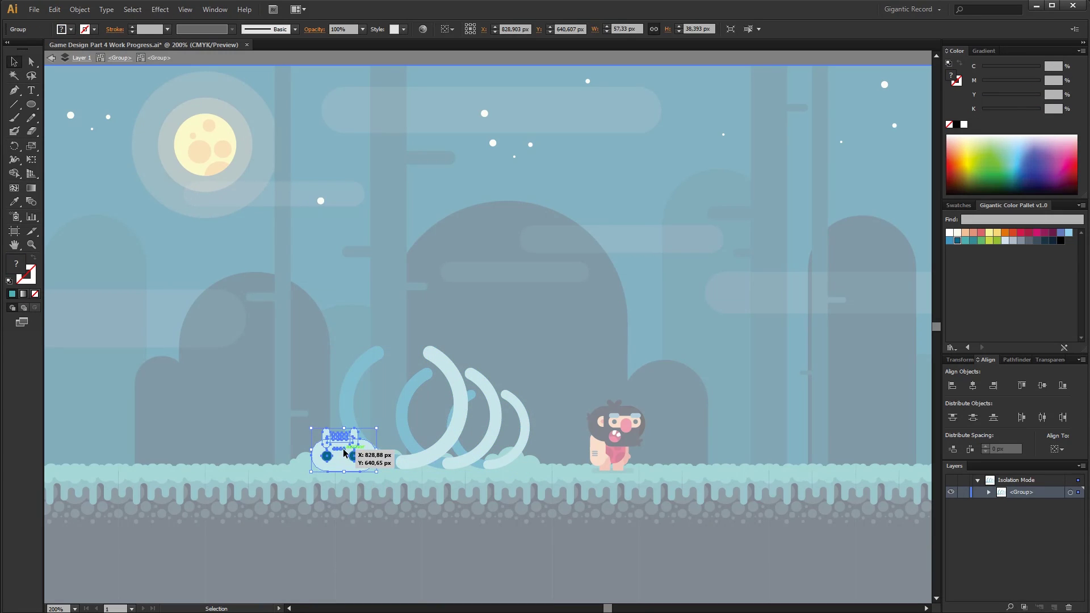
double_click(345, 350)
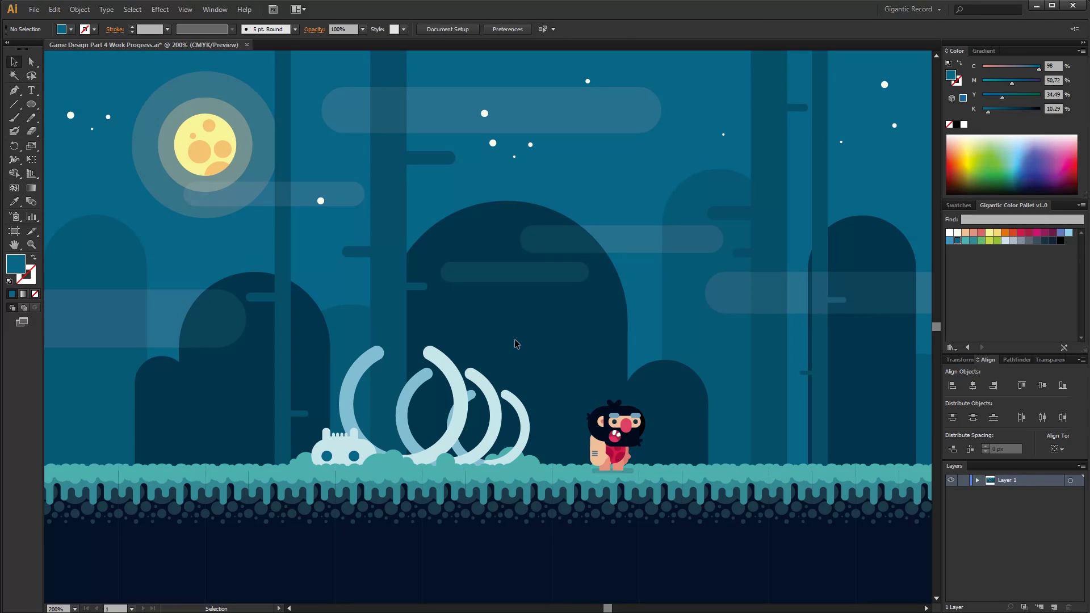
left_click_drag(538, 504, 260, 325)
left_click(260, 325)
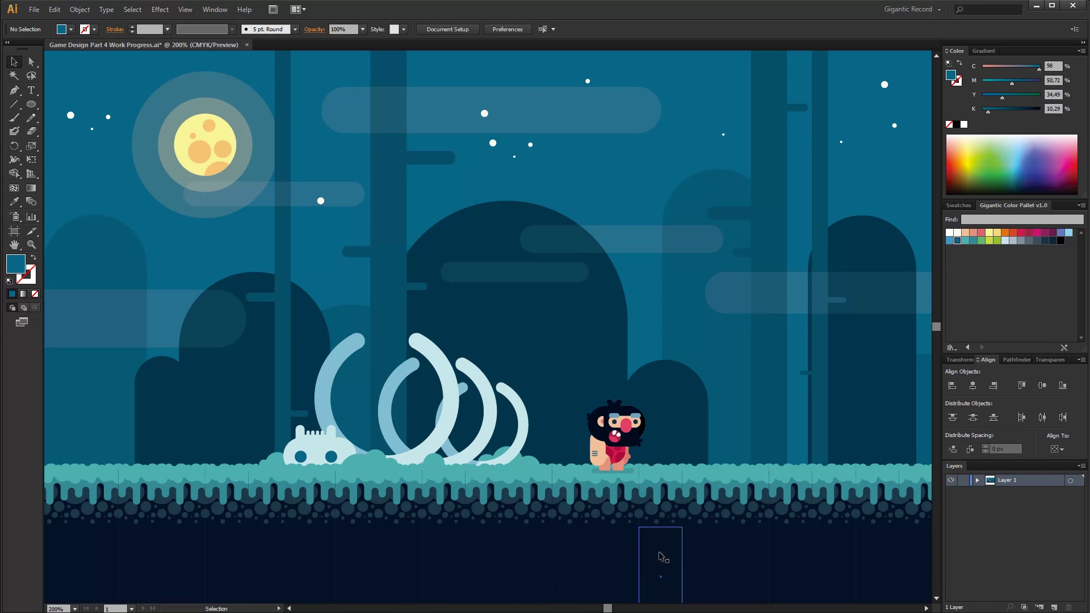
Draw a circle about 18.5 px across above the central hill and fill it with the back ribs' darker blue
left_click_drag(520, 165, 541, 185)
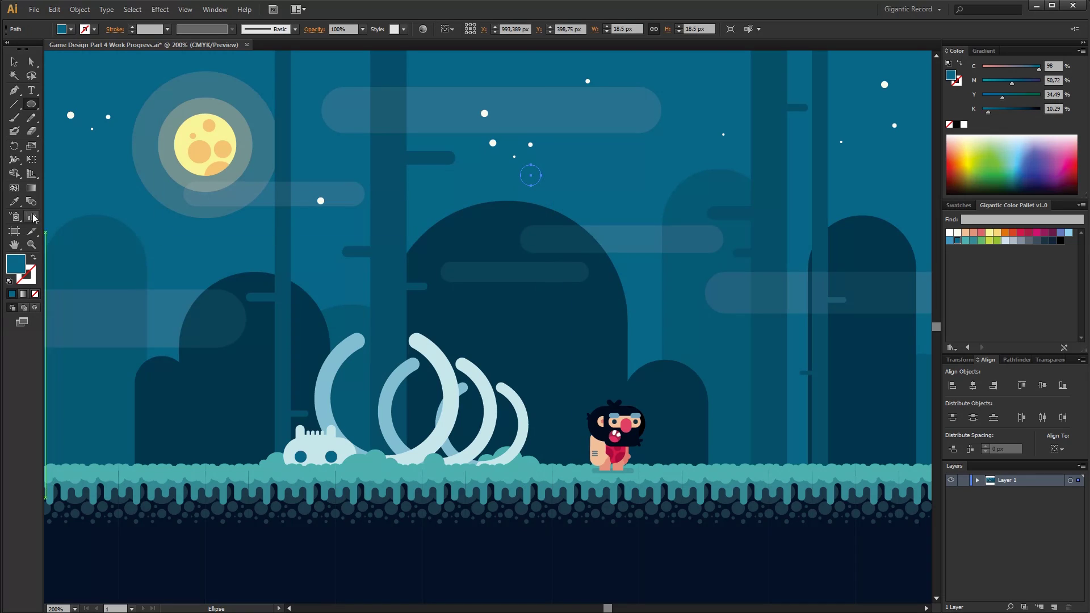
key("i")
left_click(406, 361)
left_click(14, 62)
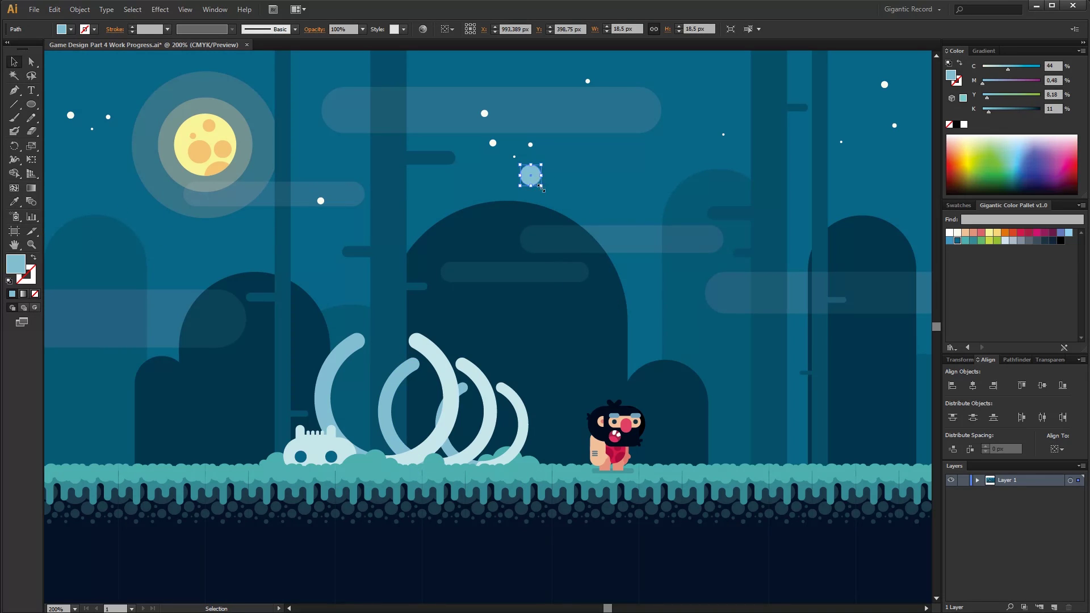
Enlarge the circle to about 33 px and duplicate it into two vertically stacked pairs set side by side as bone ends
left_click_drag(543, 187, 651, 226)
left_click(557, 185, "shift")
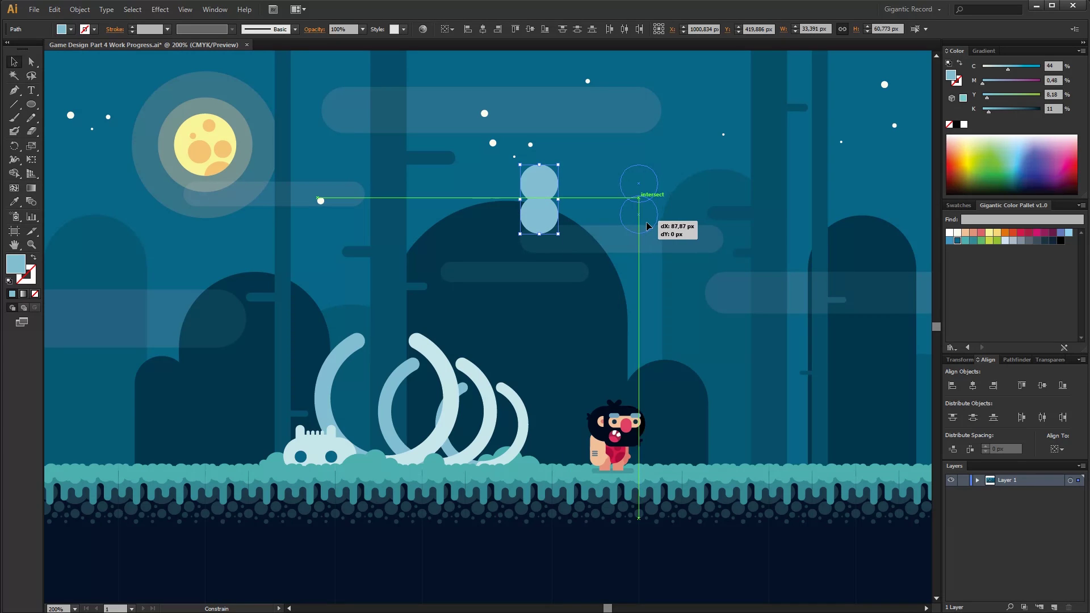
left_click_drag(646, 226, 647, 226)
key("ctrl+shift+a")
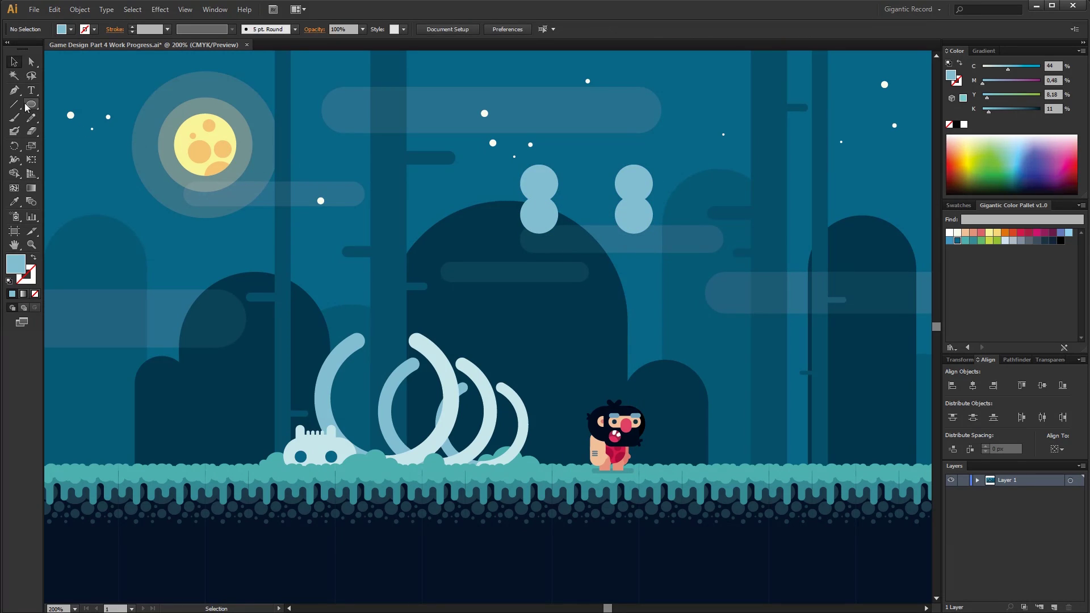
Draw a rectangle about 78 by 19 px between the two circle pairs to form the bone's shaft
left_click_drag(27, 108, 122, 104)
left_click_drag(542, 193, 630, 213)
left_click(15, 65)
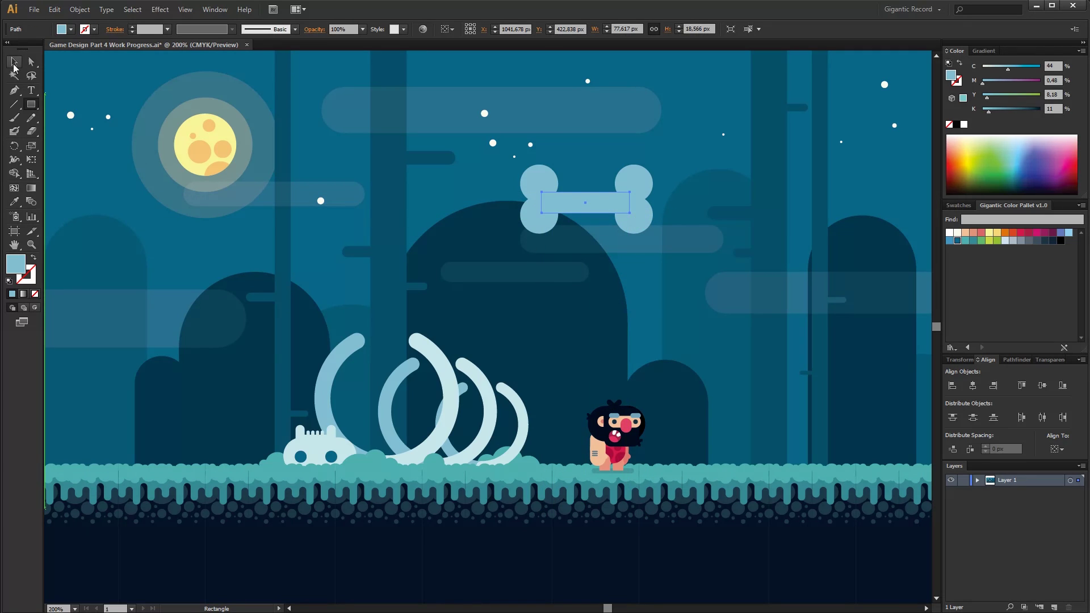
Bring the bone's upper-right circle to the front and fill it with the front ribs' light colour
right_click(650, 182)
mouse_move(685, 343)
left_click(794, 342)
key("i")
left_click(420, 339)
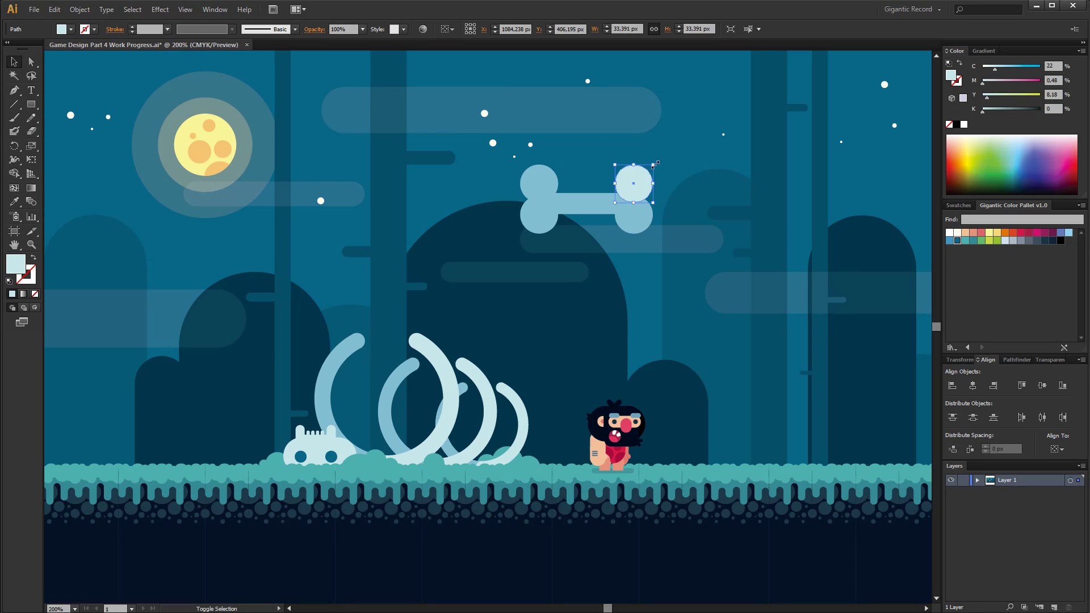
Enlarge the light circle to about 44 px and shrink the bone's upper-left circle slightly
left_click_drag(656, 164, 660, 159)
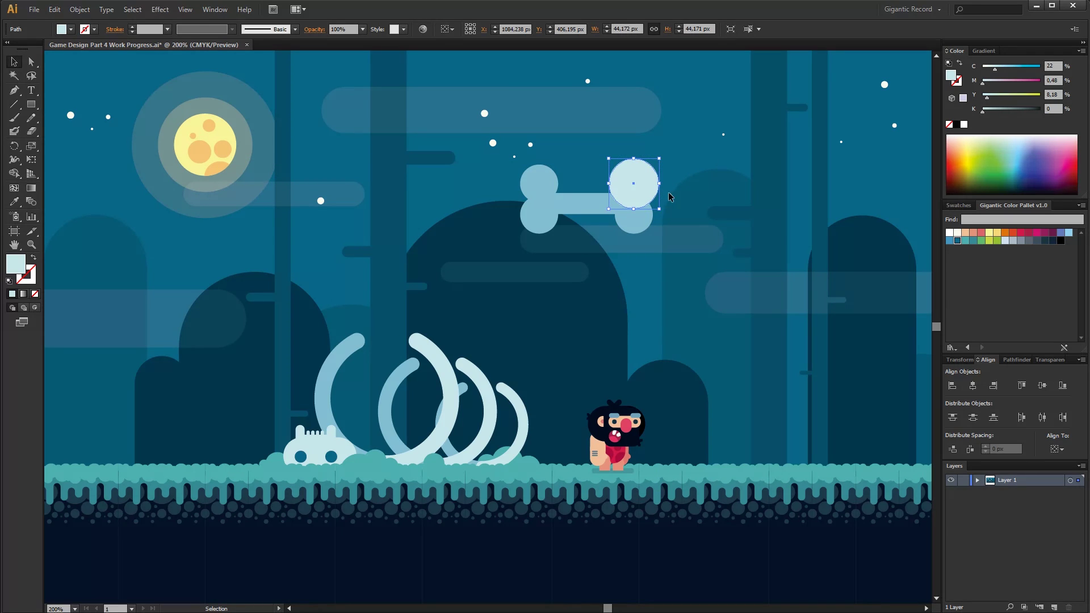
left_click(673, 155)
left_click(531, 181)
left_click_drag(518, 165, 525, 170)
left_click(591, 166)
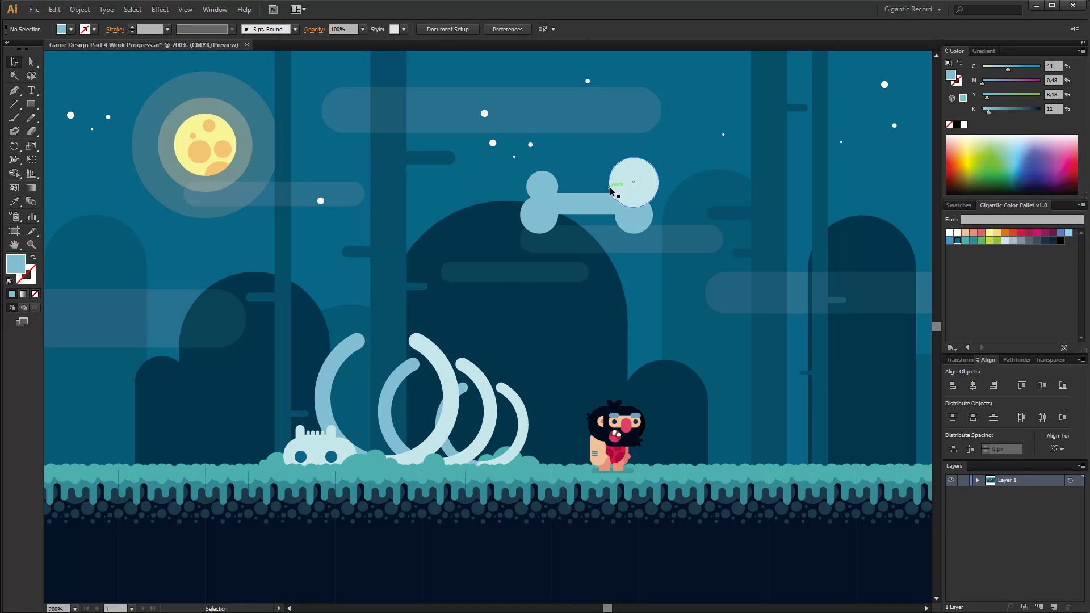
Nudge the circles at the bone's right end to the left and group the bone's parts
left_click_drag(647, 210, 545, 222)
key("Left")
key("Left")
key("Left")
key("Left")
key("Left")
key("Left")
key("ctrl+g")
Shrink the bone and set it diagonally in the dark soil below and left of the skull
left_click_drag(653, 158, 230, 565)
left_click(182, 267)
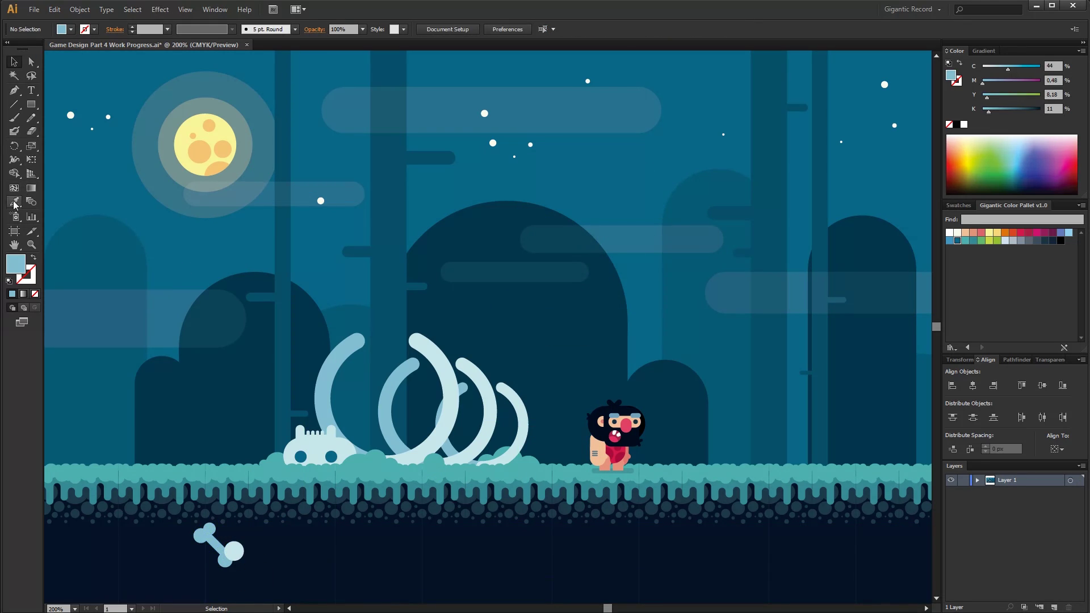
Draw a circle in the soil pebble colour at the bone's light end and bring the bone in front of it
left_click(220, 508)
left_click_drag(32, 105, 65, 130)
left_click(65, 126)
left_click(751, 427)
mouse_move(254, 548)
left_mouse_down()
mouse_move(283, 577)
mouse_move(250, 552)
mouse_move(231, 554)
mouse_move(262, 553)
left_mouse_up()
key("v")
right_click(231, 549)
mouse_move(267, 528)
left_click(386, 529)
Copy the pebble circle near the bone's lower end and adjust its stacking order
left_click_drag(256, 546, 195, 583)
right_click(255, 549)
left_click(402, 529)
left_click(222, 399)
Add more pebble circles at the bone's upper-left end and lower-left side, pasting copies in front
left_click(254, 566)
left_click_drag(202, 534, 187, 548)
mouse_move(183, 554)
left_mouse_down()
mouse_move(209, 554)
mouse_move(183, 570)
mouse_move(198, 576)
mouse_move(195, 552)
left_mouse_up()
key("ctrl+c")
key("ctrl+f")
key("ctrl+c")
key("ctrl+f")
left_click(216, 414)
Scatter smaller pebble copies around the bone, including one about 13 px across above its light end
left_click(188, 546)
left_click_drag(187, 544, 227, 535)
left_click_drag(233, 525, 232, 527)
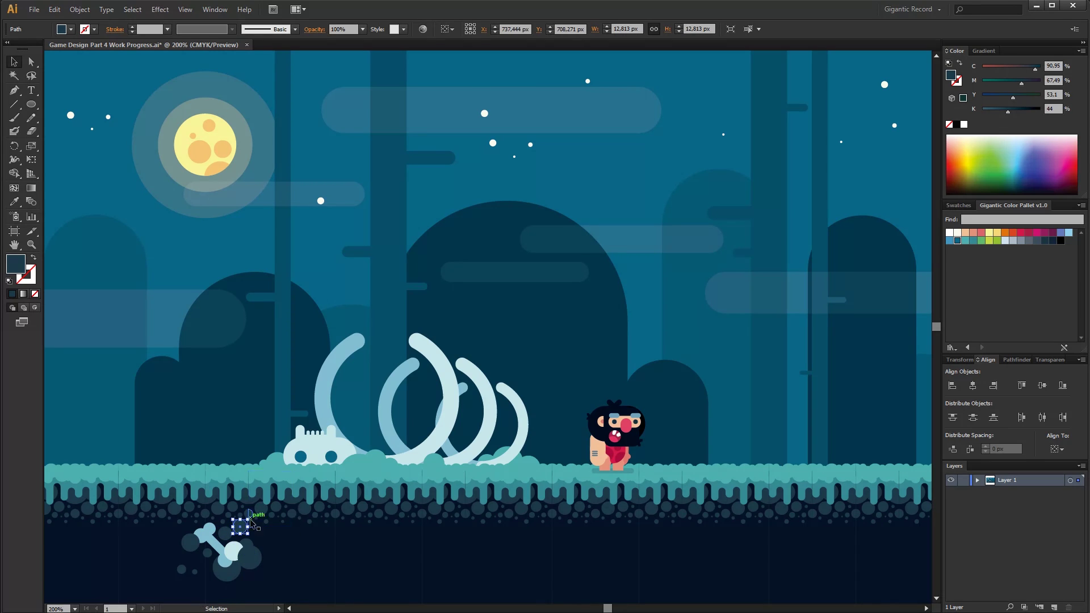
left_click(194, 571)
mouse_move(197, 573)
left_mouse_down()
mouse_move(261, 531)
mouse_move(192, 528)
mouse_move(206, 584)
left_mouse_up()
key("ctrl+shift+a")
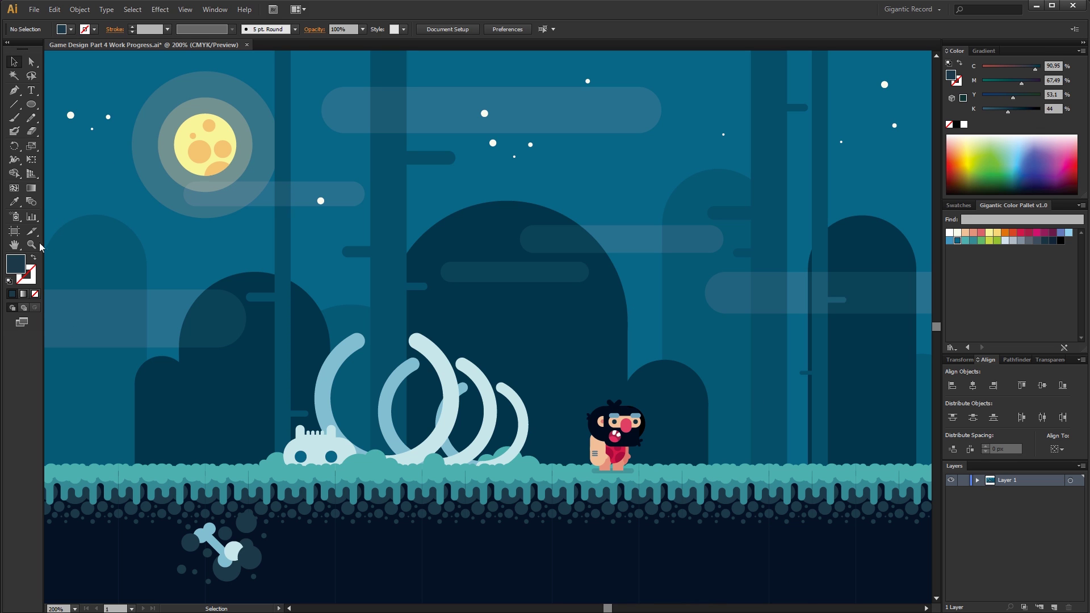
Draw a rounded rectangle above the central hill in the light rib colour with a darker blue one behind it
left_click(421, 340)
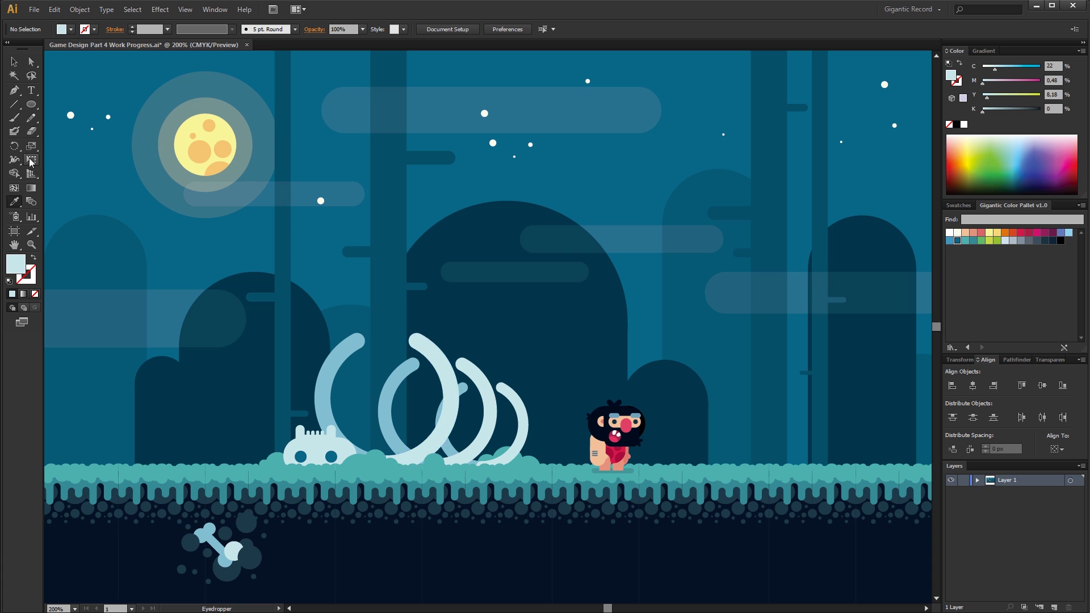
left_click_drag(30, 108, 57, 118)
mouse_move(523, 176)
left_mouse_down()
mouse_move(569, 198)
mouse_move(570, 212)
mouse_move(533, 194)
left_mouse_up()
left_click(14, 202)
left_click(355, 343)
left_click(14, 61)
left_click(14, 202)
left_click(433, 359)
key("v")
Draw a small circle on the light rounded shape as an eye and fill it with the dark soil colour
left_click_drag(32, 107, 59, 131)
mouse_move(531, 143)
left_mouse_down()
mouse_move(539, 152)
mouse_move(523, 193)
mouse_move(540, 194)
left_mouse_up()
key("i")
left_click(377, 556)
key("v")
key("ctrl+shift+a")
Nudge the two eyes into place on the light shape and shift the darker rounded shape to the left
left_click(523, 194)
key("Left")
left_click(522, 195)
left_click(541, 195, "shift")
key("Up")
left_click(565, 195)
key("Left")
key("Left")
key("Left")
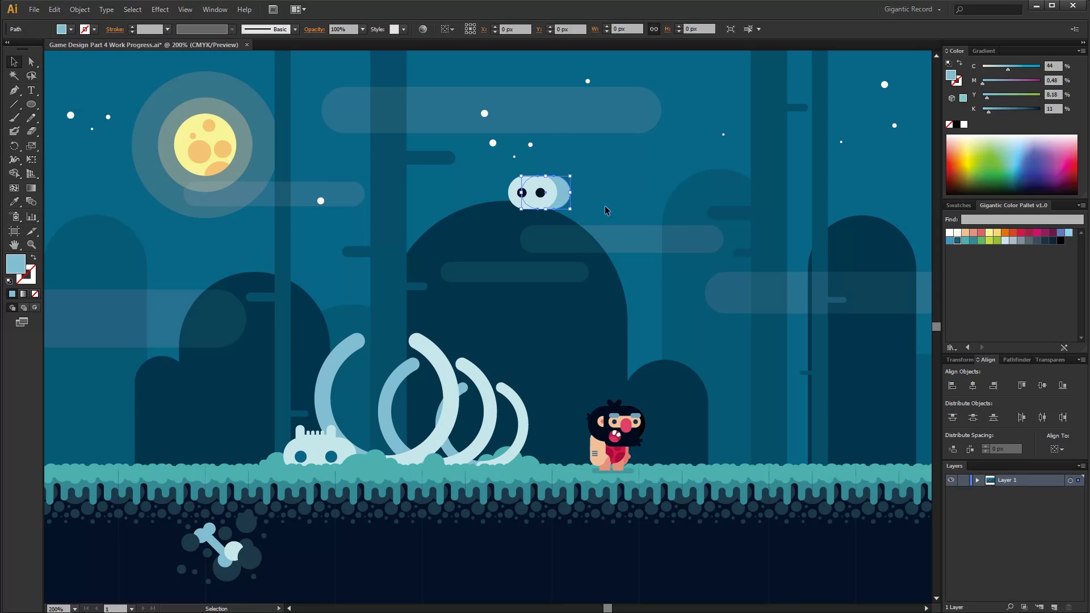
Draw a small rounded tooth below the skull shape in its light colour and copy it into a row of teeth
key("ctrl+shift+a")
left_click(15, 202)
left_click(531, 196)
left_click_drag(31, 105, 58, 119)
left_click_drag(486, 201, 511, 262)
key("v")
mouse_move(503, 239)
left_mouse_down()
mouse_move(482, 260)
mouse_move(513, 259)
left_mouse_up()
left_click_drag(513, 259, 581, 259)
Distribute the row of teeth evenly and group them
left_click(545, 259, "shift")
left_click(511, 259, "shift")
left_click(480, 259, "shift")
left_click(1043, 418)
key("ctrl+g")
Draw a rectangle across the upper part of the teeth and group it with them
left_click_drag(31, 105, 59, 105)
left_click_drag(478, 262, 575, 225)
left_click(14, 63)
left_click(576, 279, "shift")
key("ctrl+g")
Fit the teeth under the skull shape and move the skull into the dark soil to the lower right of the caveman
left_click(15, 202)
left_click(14, 62)
left_click_drag(587, 284, 495, 238)
left_click_drag(483, 230, 746, 535)
left_click(611, 245)
left_click(535, 212)
key("Right")
key("Right")
left_click(613, 213)
left_click(609, 178)
Copy a small and a large pebble from around the bone to the buried skull and change the large pebble's stacking order
left_click(230, 574)
left_click_drag(232, 574, 689, 562)
left_click(717, 549)
left_click_drag(745, 571, 739, 566)
left_click(679, 556)
left_click_drag(255, 559, 744, 567)
right_click(732, 575)
mouse_move(766, 547)
left_click(887, 547)
Place resized pebble copies below and above the skull's left side and adjust the upper pebble's stacking order
left_click_drag(680, 558, 698, 578)
left_click_drag(708, 587, 696, 579)
left_click_drag(695, 578, 694, 529)
left_click_drag(685, 522, 676, 543)
left_click_drag(672, 542, 681, 514)
left_click(684, 520)
right_click(696, 519)
mouse_move(741, 501)
left_click(846, 500)
left_click(768, 529)
Add small pebble copies to the right of the skull and scale the skull and its pebbles down together
left_click(681, 556)
mouse_move(670, 569)
left_mouse_down()
mouse_move(642, 545)
mouse_move(680, 573)
left_mouse_up()
left_click_drag(679, 573, 737, 529)
mouse_move(737, 529)
left_mouse_down()
mouse_move(616, 557)
mouse_move(737, 549)
left_mouse_up()
left_click_drag(796, 589, 645, 518)
left_click_drag(761, 586, 744, 575)
left_click(643, 260)
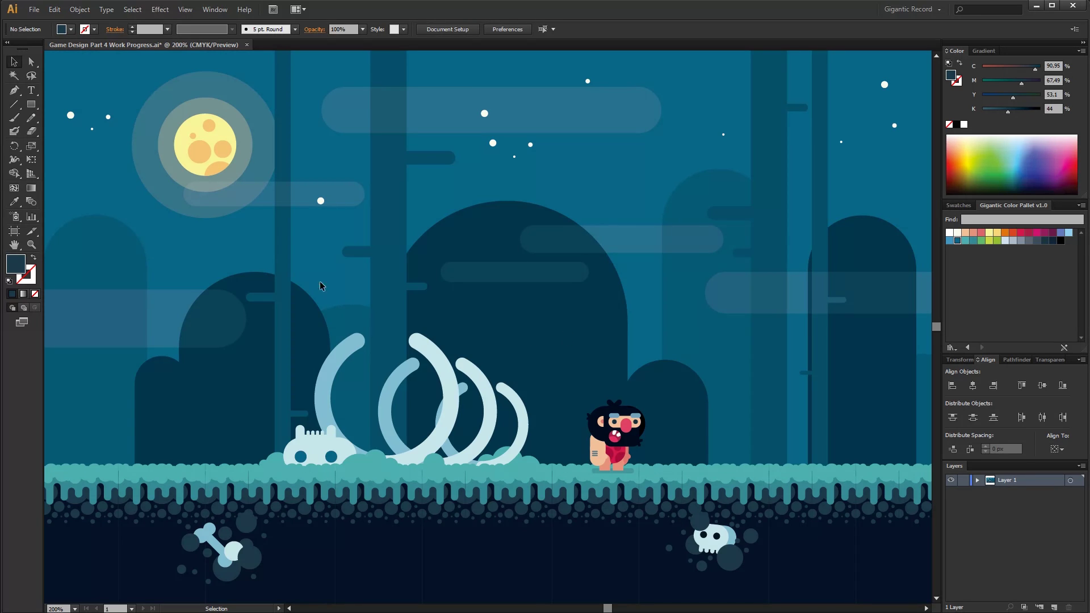
Draw a rounded rectangle about 57 by 38 px above the central hill and fill it with dark crimson
left_click_drag(32, 104, 85, 114)
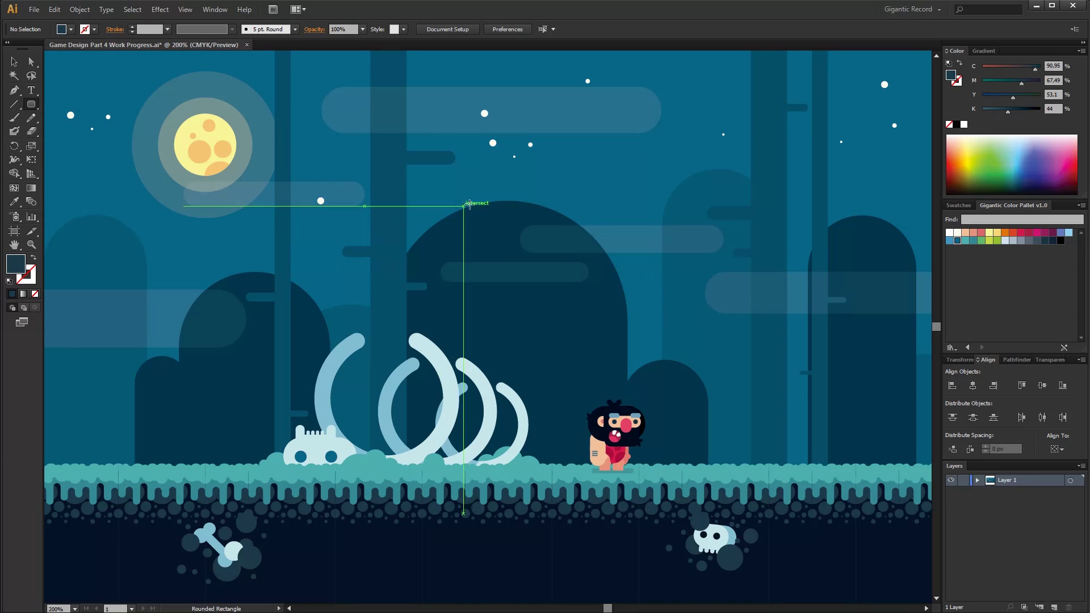
mouse_move(495, 182)
left_mouse_down()
mouse_move(579, 213)
mouse_move(559, 225)
left_mouse_up()
left_click(1029, 232)
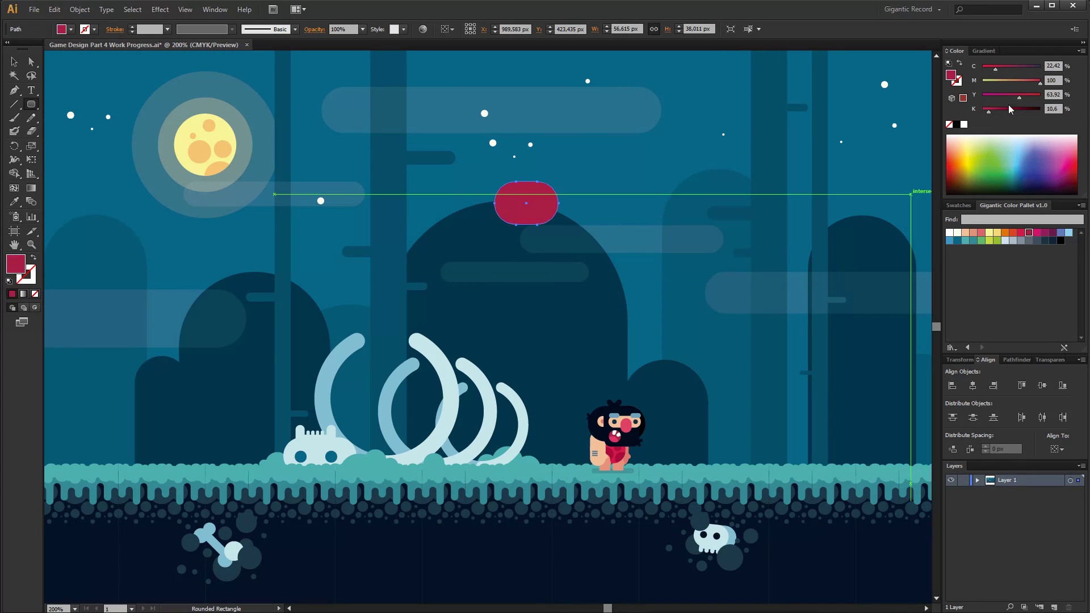
left_click(1008, 109)
left_click_drag(1008, 108, 1010, 108)
Draw a circle about 38 px across over the left end of the crimson shape and fill it with bright red
left_click_drag(31, 104, 69, 130)
mouse_move(535, 181)
left_mouse_down()
mouse_move(514, 219)
mouse_move(494, 225)
left_mouse_up()
left_click(1021, 236)
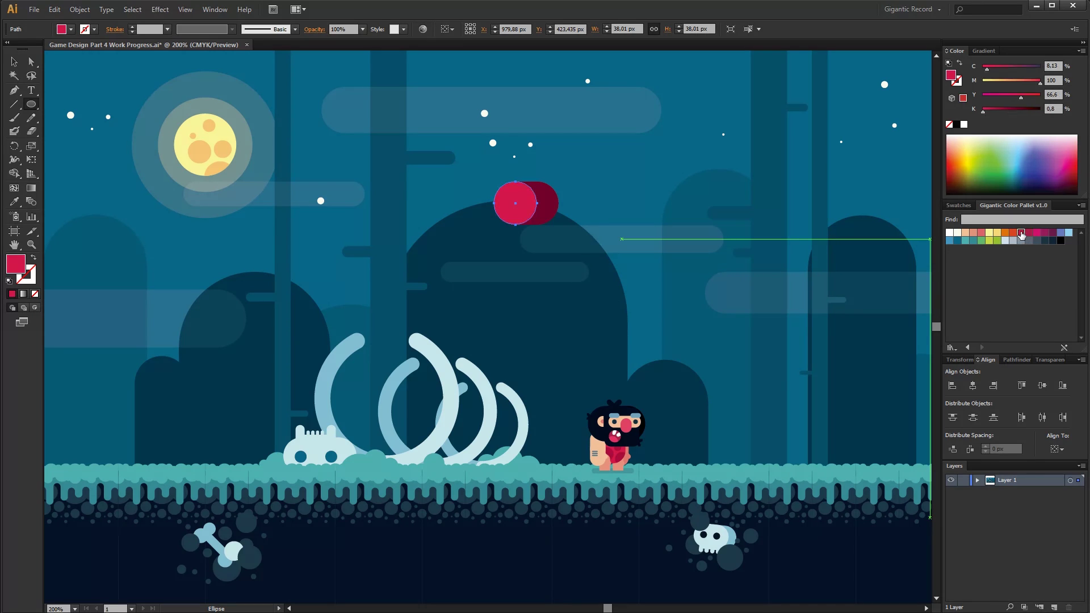
Make a concentric copy of the red circle about 25 px across and fill it with salmon pink
key("v")
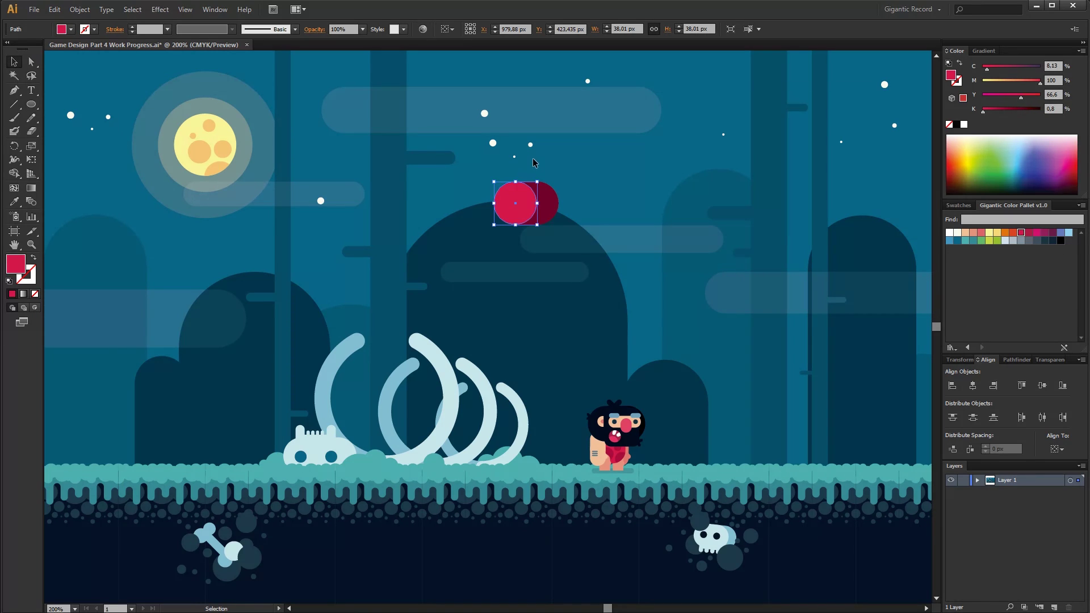
left_click_drag(538, 182, 537, 189)
left_click(982, 233)
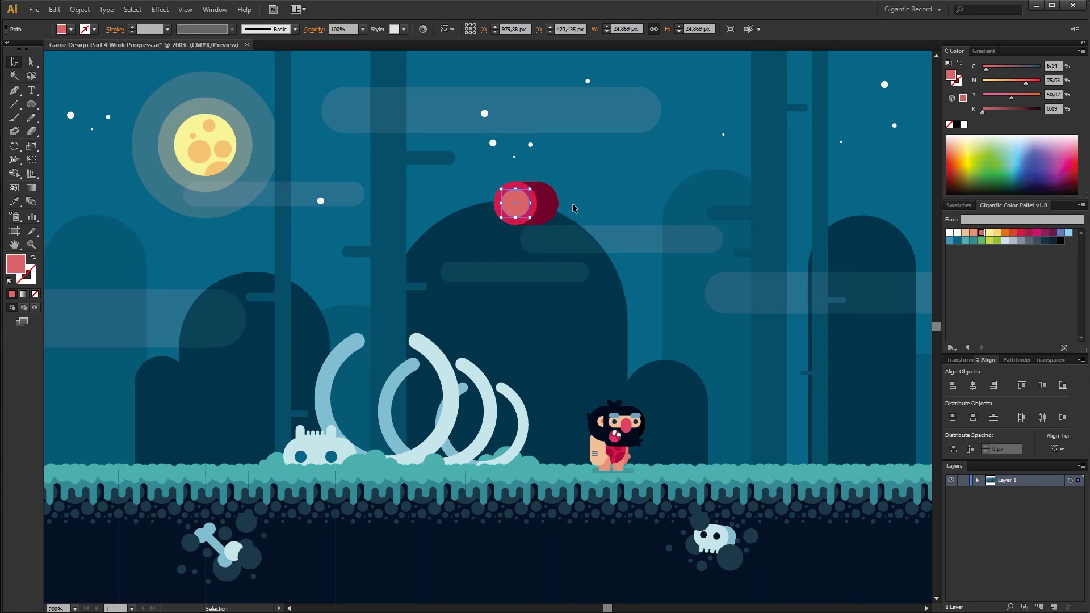
left_click(974, 233)
left_click(672, 176)
left_click(531, 208)
left_click(981, 233)
left_click(674, 161)
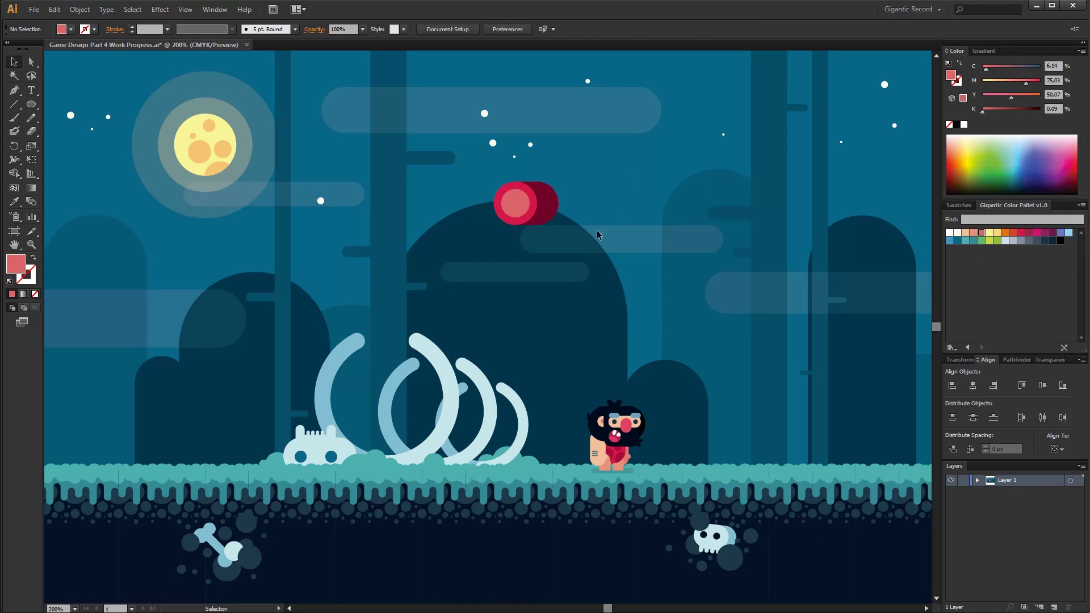
Draw an off-white highlight circle about 13 px across on the salmon circle
left_click(30, 106)
mouse_move(527, 161)
left_mouse_down()
mouse_move(542, 176)
mouse_move(517, 199)
left_mouse_up()
left_click(958, 233)
left_click(14, 62)
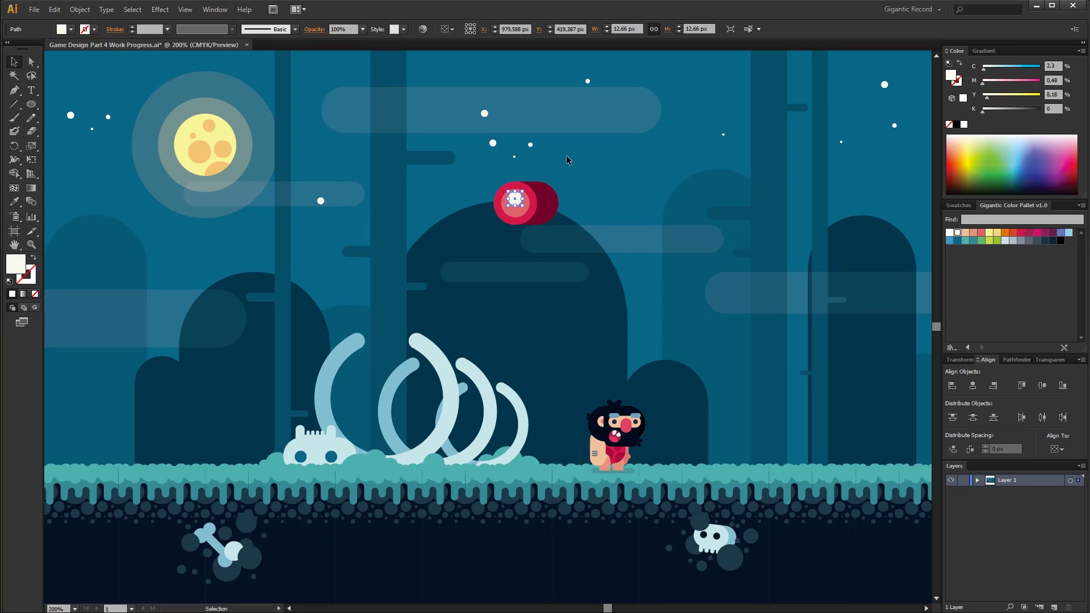
left_click(566, 176)
Draw a circle about 16 px across to the right of the eyeball, filled with the darker rib blue, and nudge the highlight into place
left_click_drag(31, 104, 79, 129)
left_click_drag(575, 189, 594, 207)
left_click(14, 201)
left_click(323, 389)
key("Up")
key("Up")
key("Up")
key("Left")
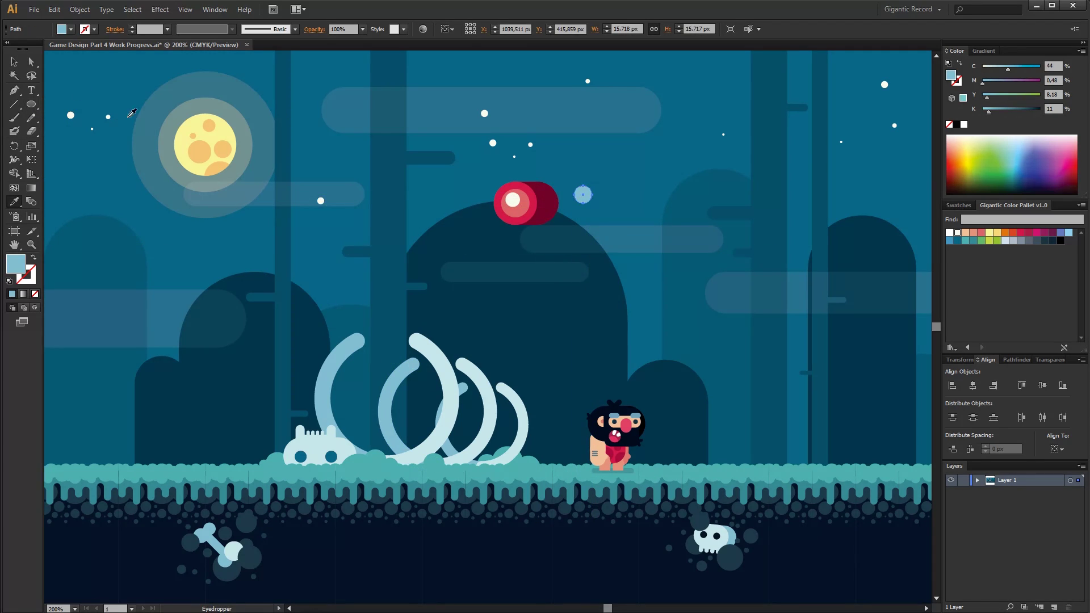
Add a circle about 23 px across overlapping the blue circle's lower right and fill it with the light rib colour
left_click_drag(584, 204, 592, 216)
key("i")
left_click(443, 353)
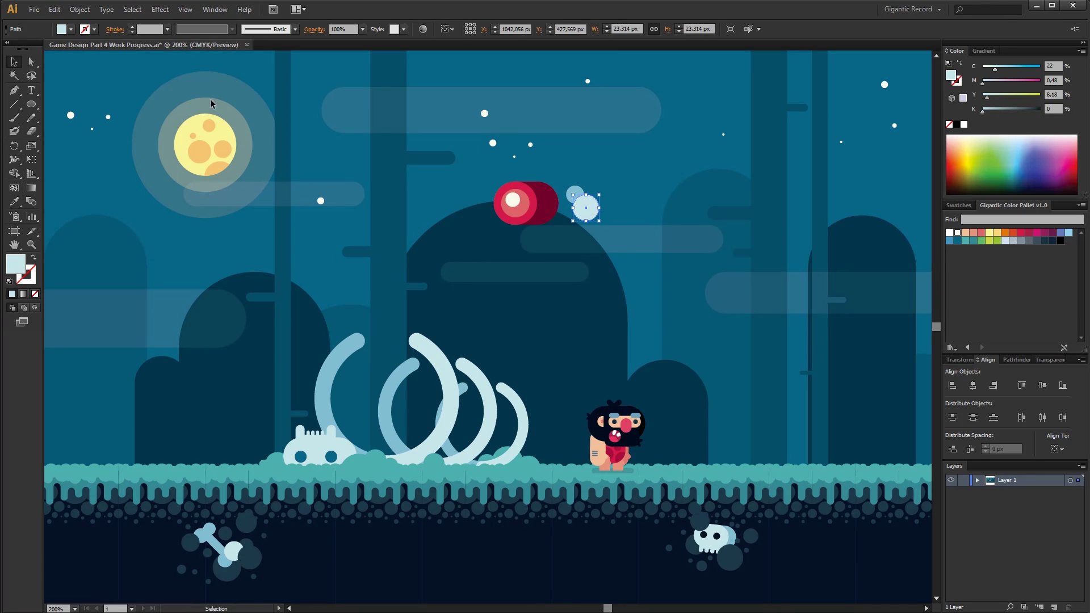
Draw a darker blue connecting bar between the eyeball and the blue circles and bring the light circle to the front
key("m")
left_click_drag(575, 209, 550, 195)
key("i")
left_click(575, 192)
right_click(585, 208)
mouse_move(642, 373)
left_click(726, 373)
Bring the eyeball shapes to the front and nudge them right over the connecting bar
left_click_drag(487, 177, 534, 198)
right_click(532, 188)
mouse_move(591, 341)
left_click(673, 342)
key("Right")
key("Right")
key("Right")
left_click(485, 180)
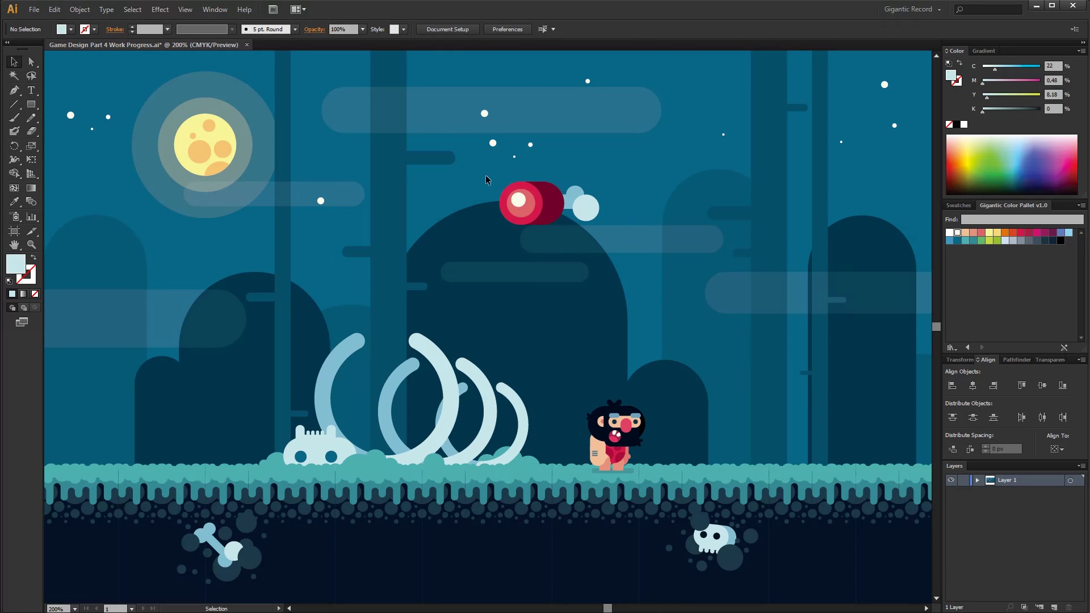
Scale the grouped flying eye down and place three of them: left of the giant skull, above the ribs and right of the caveman
left_click(582, 195)
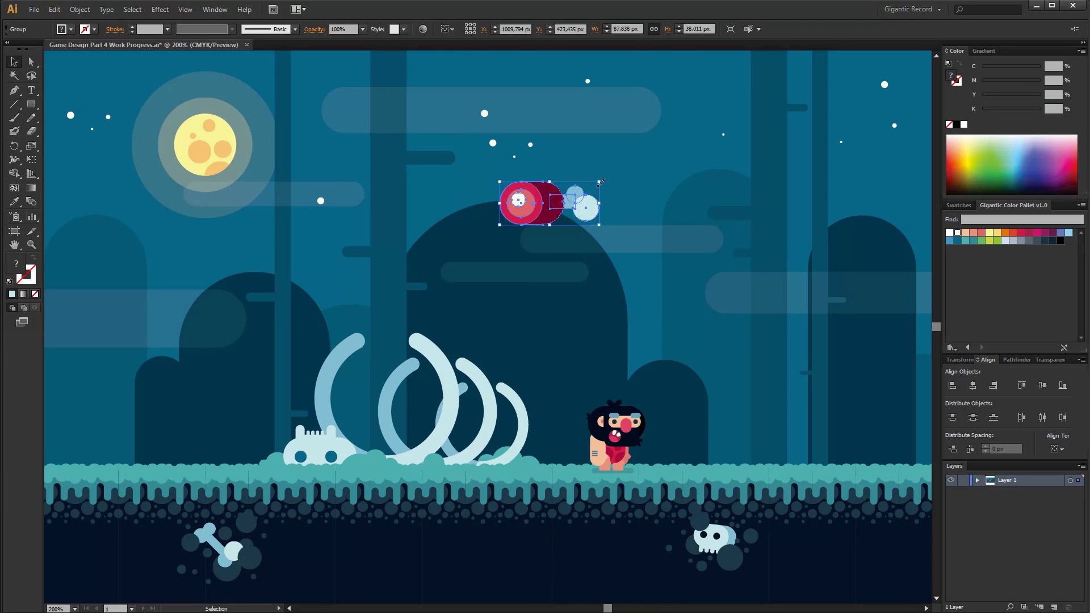
left_click_drag(600, 182, 568, 203)
left_click_drag(533, 214, 216, 419)
key("shift+Left")
left_click(779, 451)
left_click(657, 266)
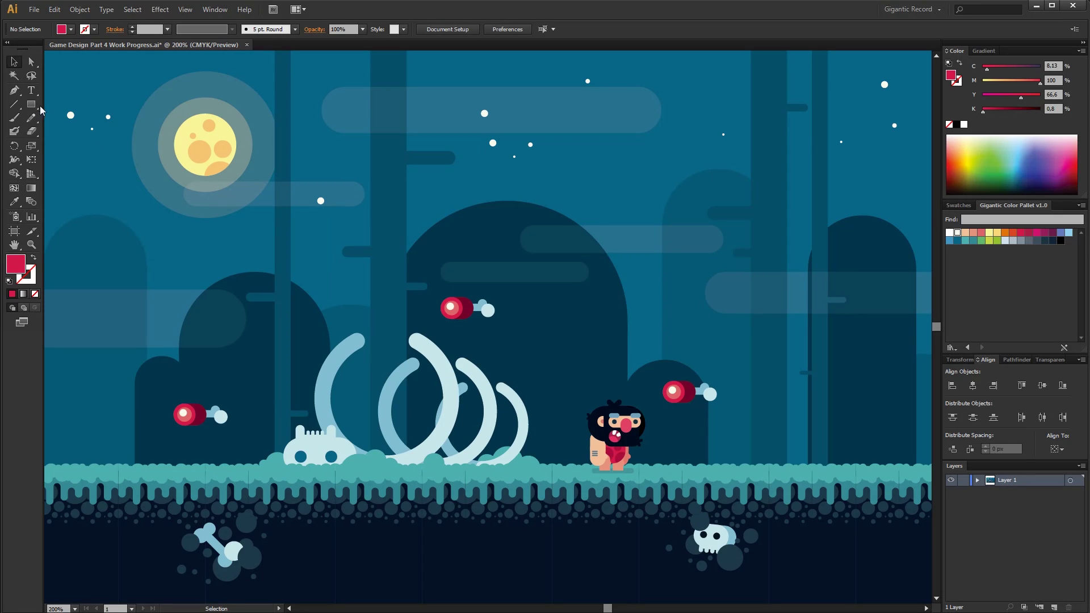
Draw a red vertical rounded bar about 19 by 49 px above the central hill and cross it with a copy rotated 90°
left_click_drag(33, 106, 85, 114)
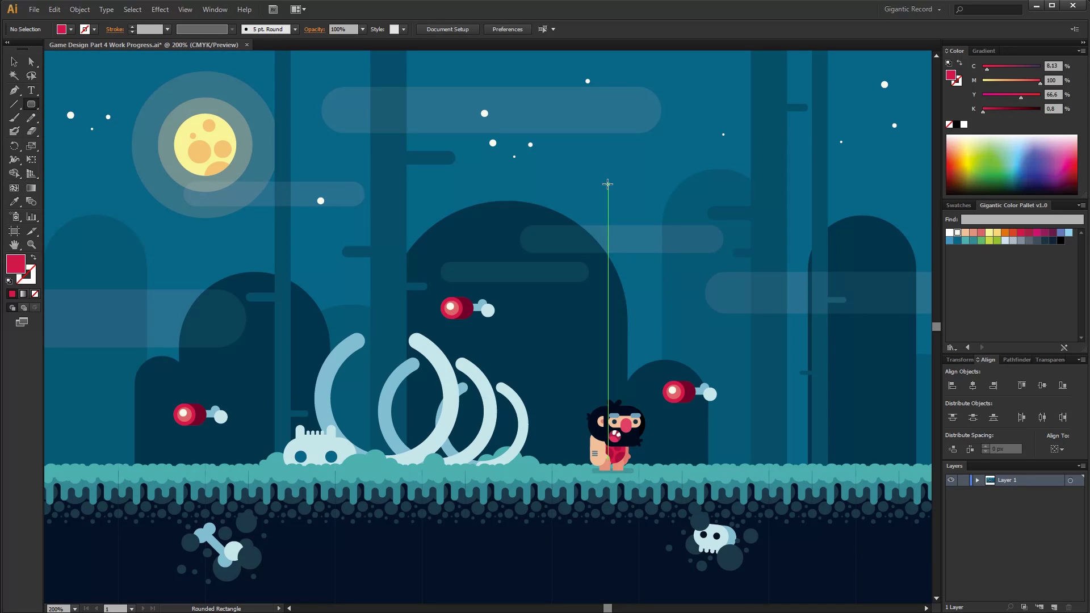
left_click_drag(608, 184, 630, 239)
left_click(13, 61)
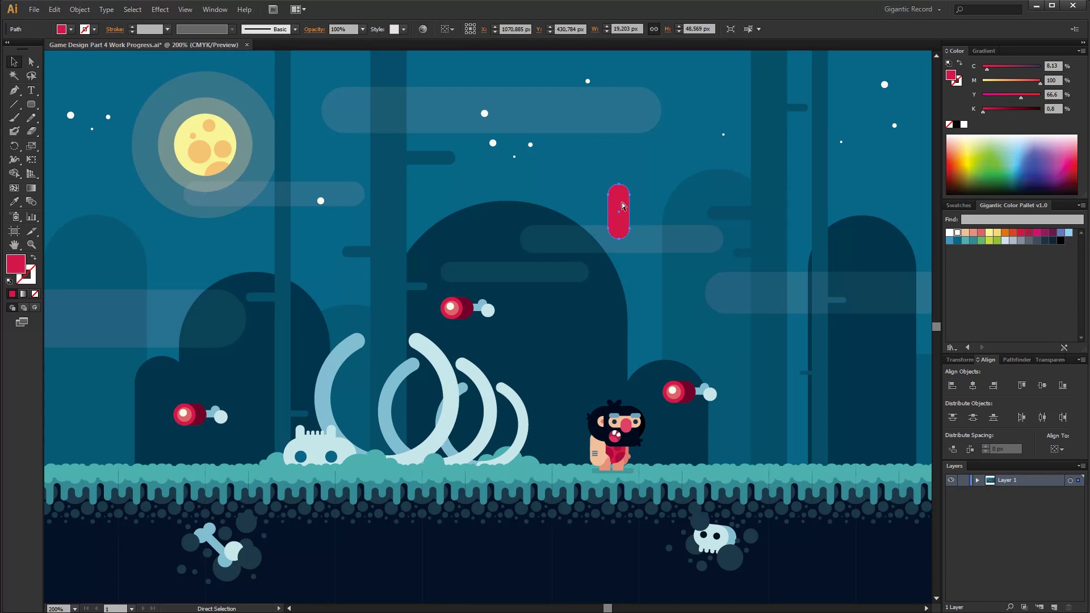
key("v")
left_click_drag(635, 178, 620, 213)
left_click_drag(620, 213, 603, 182)
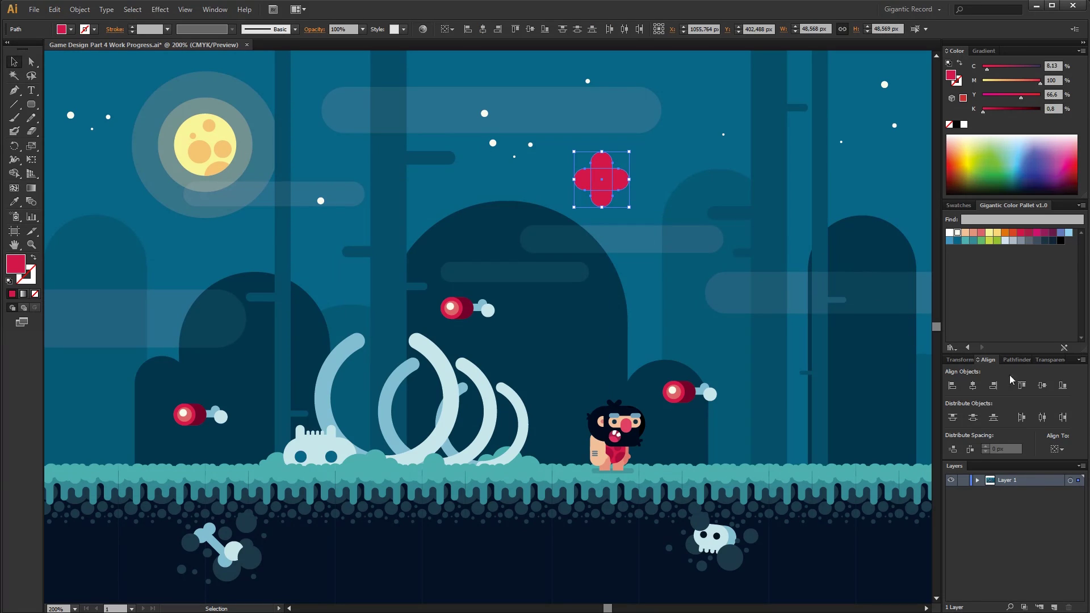
Divide the crossed bars with Pathfinder, ungroup the pieces and delete the cross's lower and left arms
key("ctrl+shift+F9")
left_click(954, 414)
right_click(588, 189)
left_click(617, 254)
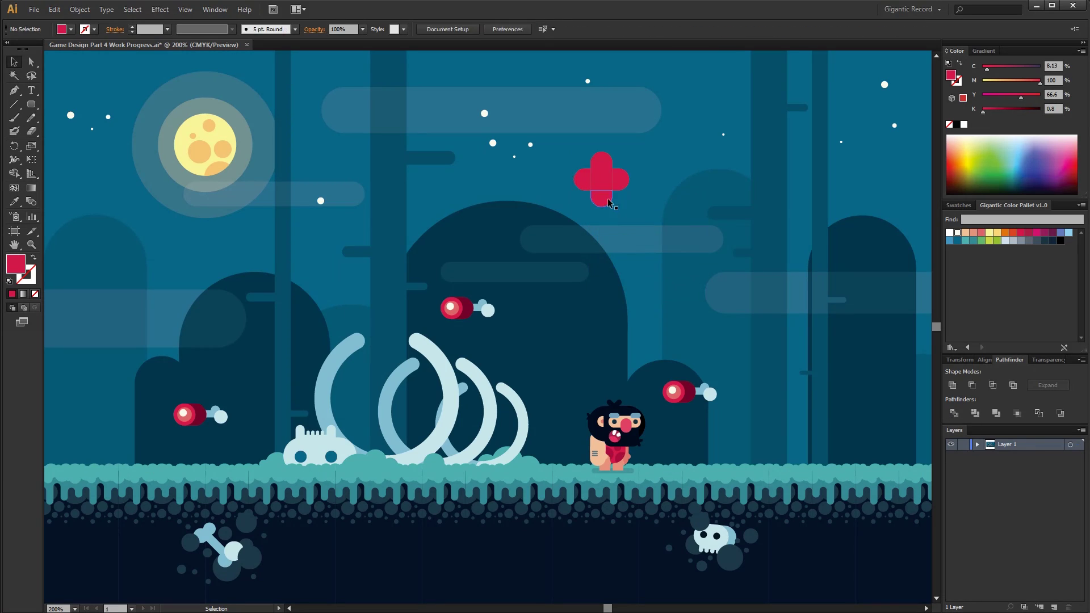
key("ctrl+shift+a")
left_click(605, 173)
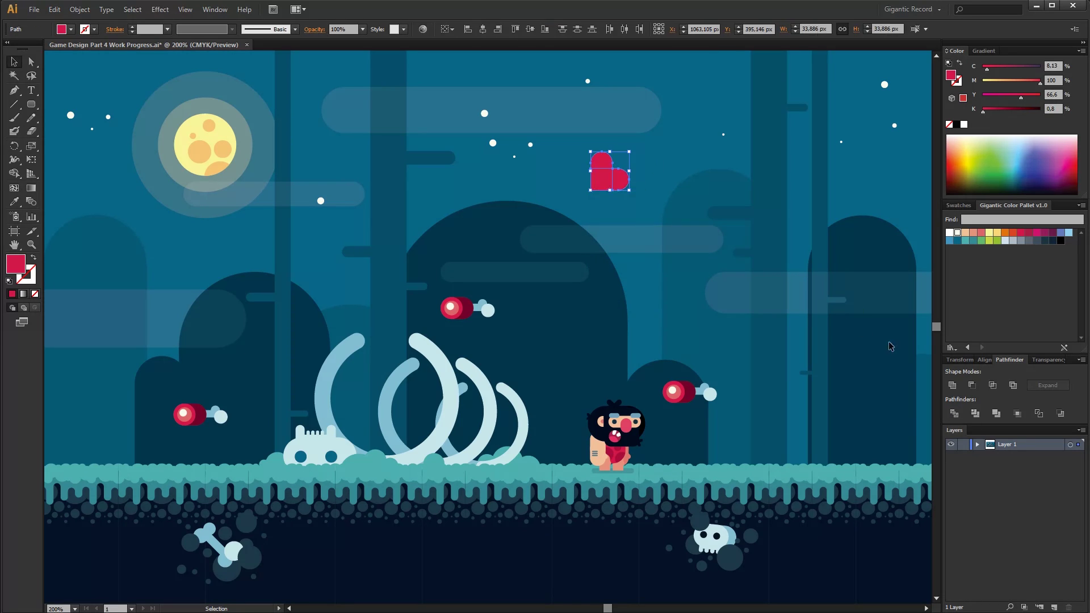
Unite the remaining pieces into one shape and rotate it into an upright heart
left_click(954, 385)
mouse_move(635, 182)
left_mouse_down()
mouse_move(663, 171)
mouse_move(618, 183)
left_mouse_up()
left_click(560, 164)
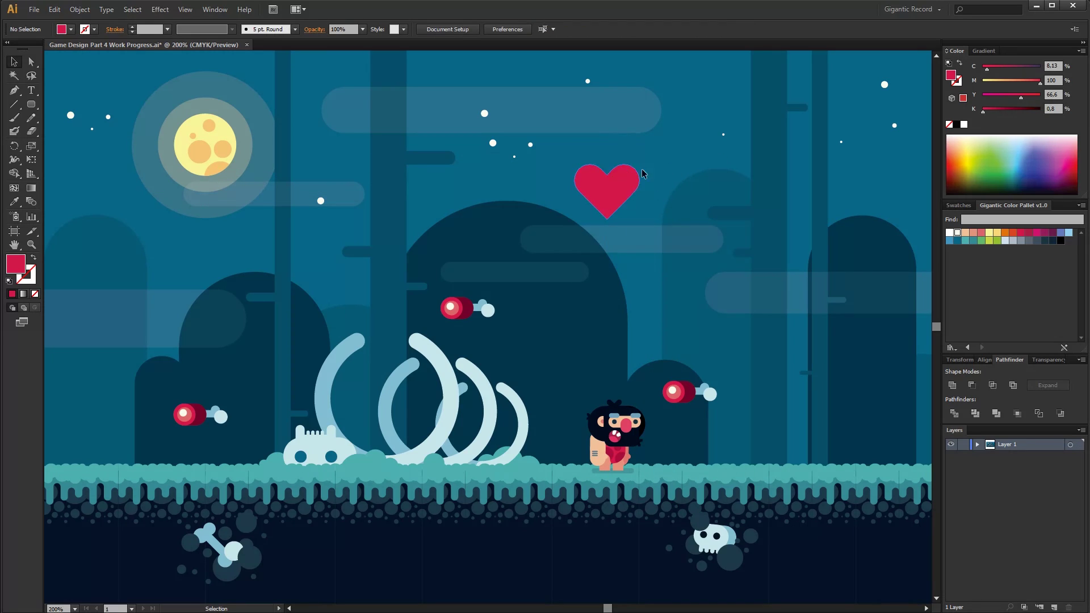
Draw a circle about 39 px across beside the heart with no fill and a 9 pt white stroke
left_click_drag(31, 107, 75, 130)
left_click_drag(654, 144, 683, 189)
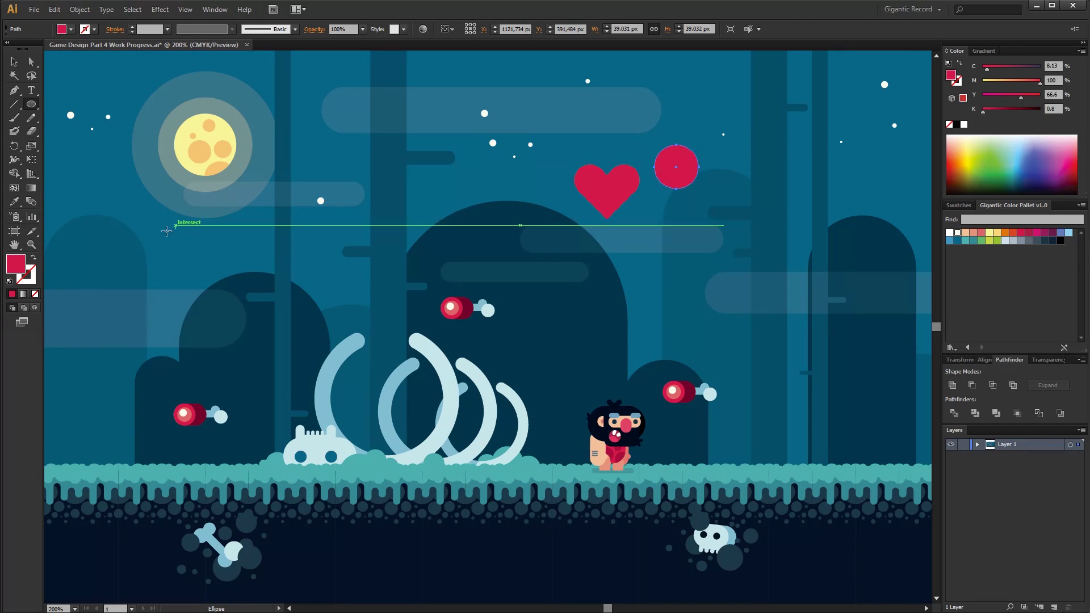
left_click(949, 233)
left_click(33, 257)
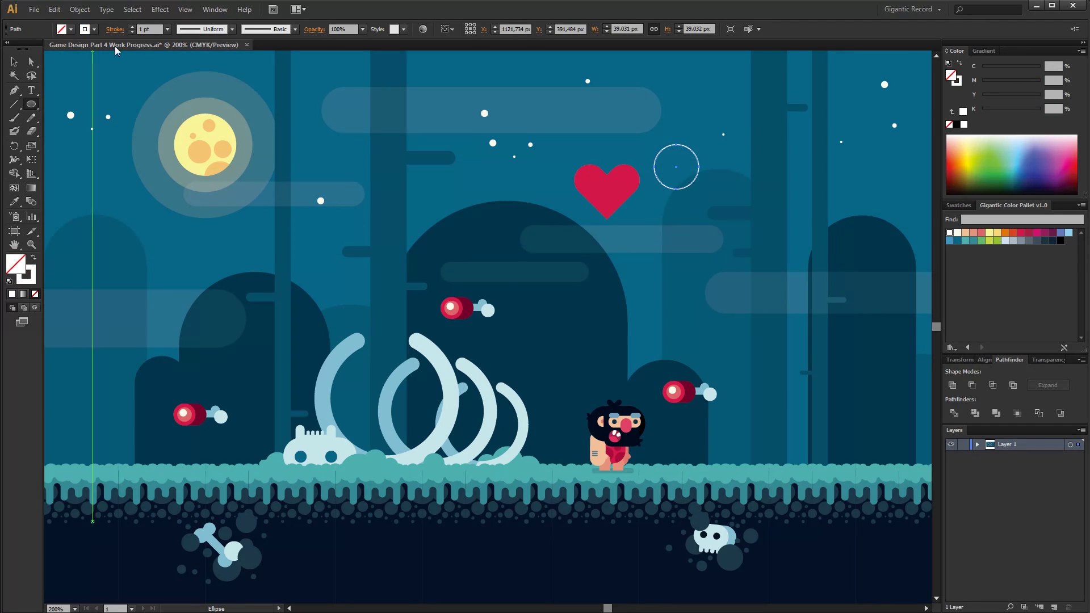
left_click(131, 27)
left_click(131, 27)
Delete the rest of the white circle so only its upper-right quarter arc is left
key("a")
left_click_drag(649, 176, 649, 162)
key("Delete")
Give the white arc round caps and convert it to a filled shape with Outline Stroke
left_click(115, 29)
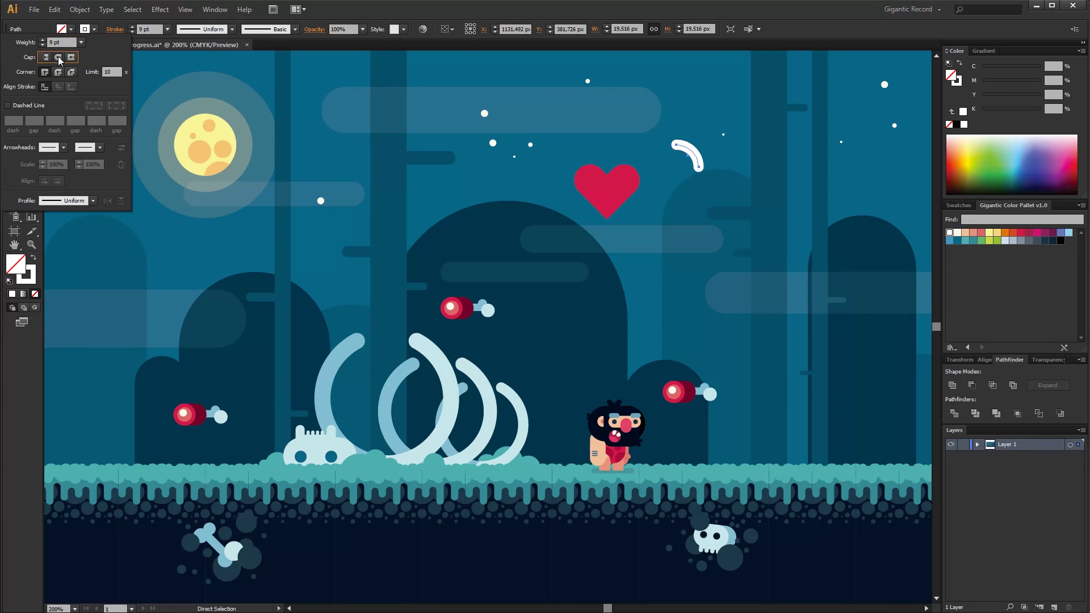
left_click(79, 10)
mouse_move(97, 238)
left_click(273, 270)
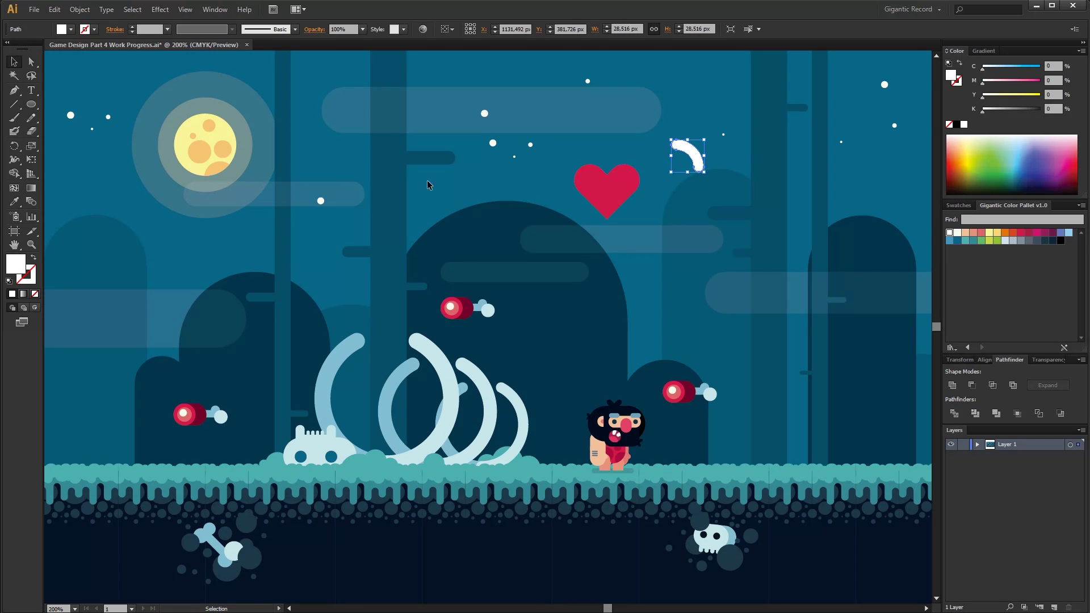
Scale the white arc down, place it as a shine on the heart's upper-right lobe and group it with the heart
left_click_drag(704, 139, 628, 186)
left_click(694, 172)
key("ctrl+g")
Draw a circle about 84 px across over the heart and fill it with the flying eye's dark crimson
left_click(30, 105)
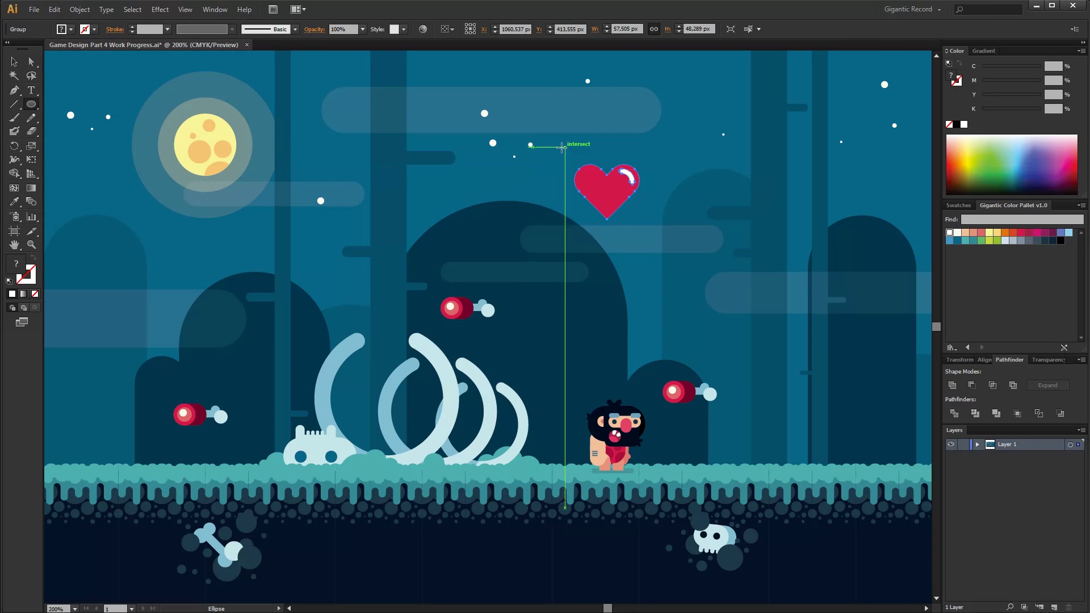
left_click_drag(561, 146, 657, 242)
key("v")
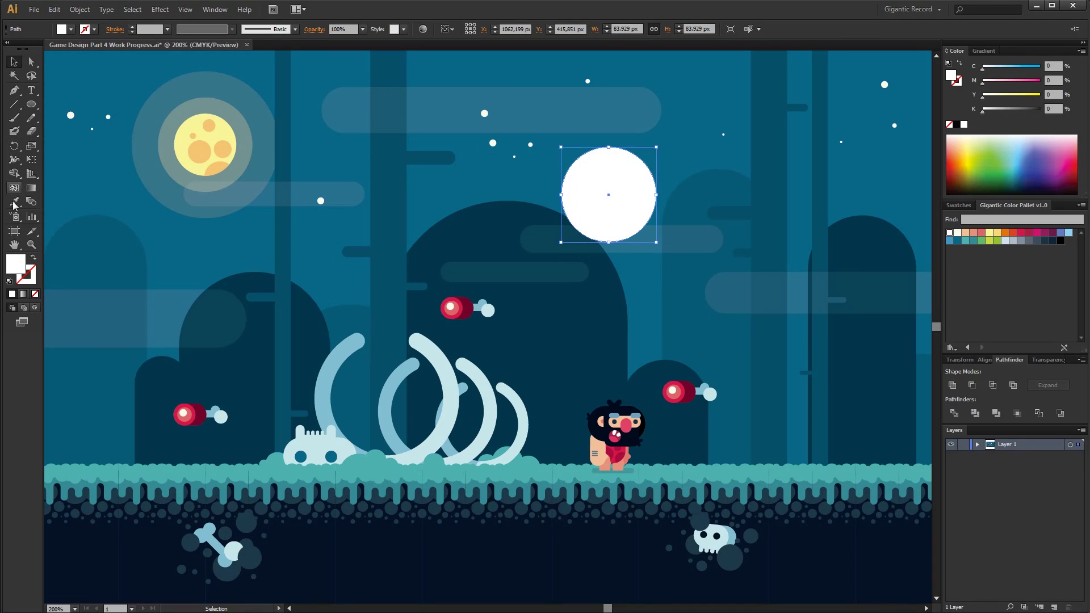
left_click(14, 202)
left_click(690, 392)
left_click(14, 62)
Arrange the heart in front of the dark crimson circle
left_click(628, 190, "ctrl")
right_click(629, 194)
mouse_move(670, 290)
left_click(784, 284)
left_click(650, 270)
Position the dark circle around the heart, align the two and group them
left_click(639, 224)
left_click(610, 196, "shift")
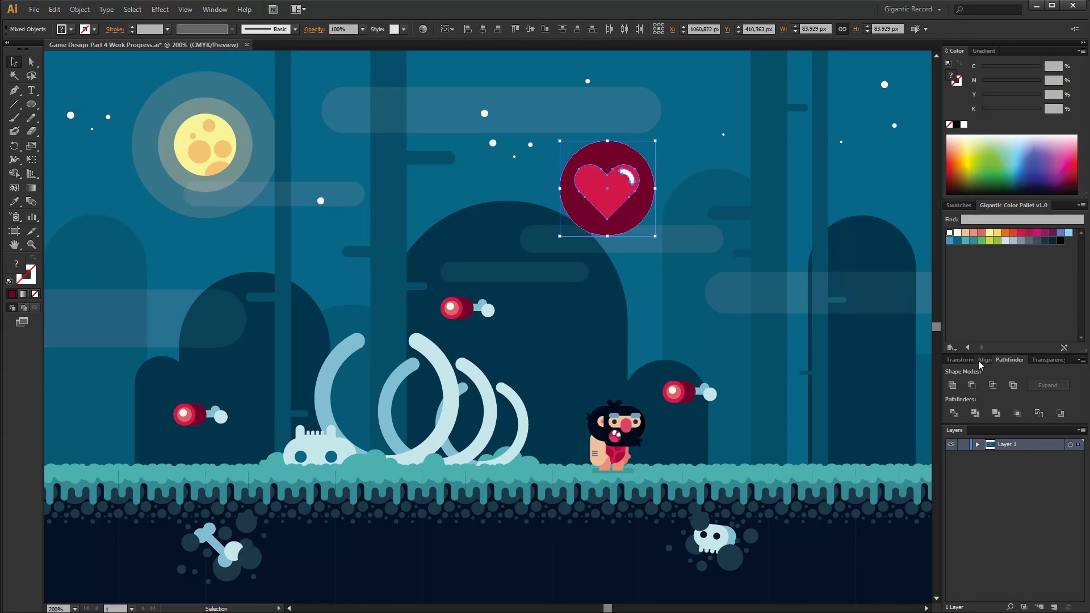
left_click(984, 360)
key("ctrl+g")
Scale the heart badge down to about 29 px, duplicate it into a row of three and select them all
left_click_drag(655, 140, 634, 184)
key("ctrl+d")
left_click(634, 184, "shift")
left_click(594, 187, "shift")
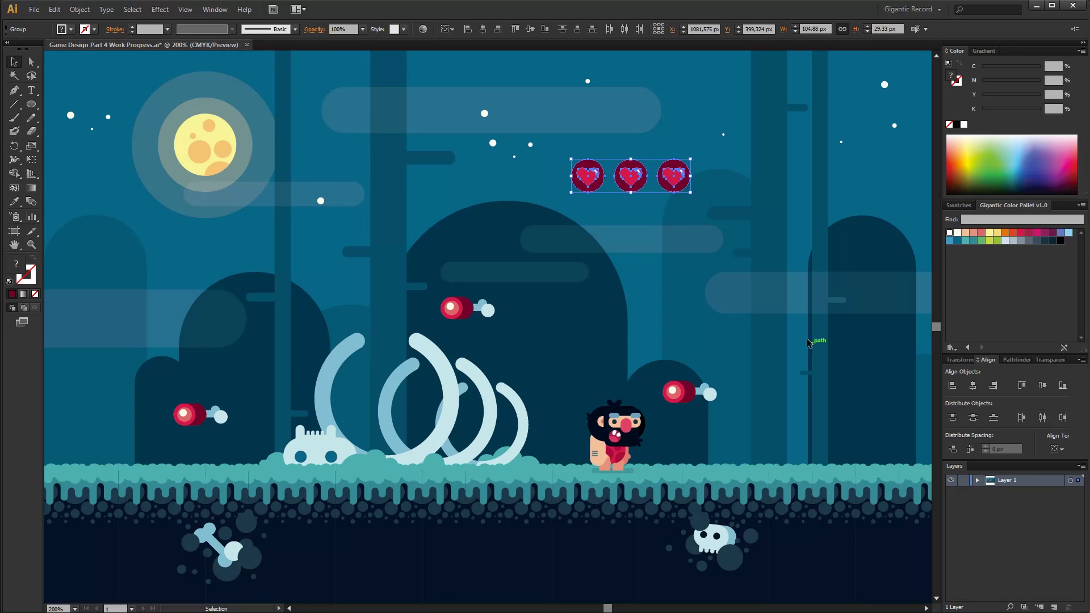
Group the three heart badges and move the row to the upper-left corner of the scene, above the moon
key("ctrl+g")
left_click_drag(691, 159, 155, 80)
left_click(672, 160)
left_click(139, 106)
Draw a rounded bar about 92 by 14 px in the open sky and fill it with white
left_click_drag(32, 107, 75, 119)
left_click_drag(532, 178, 635, 191)
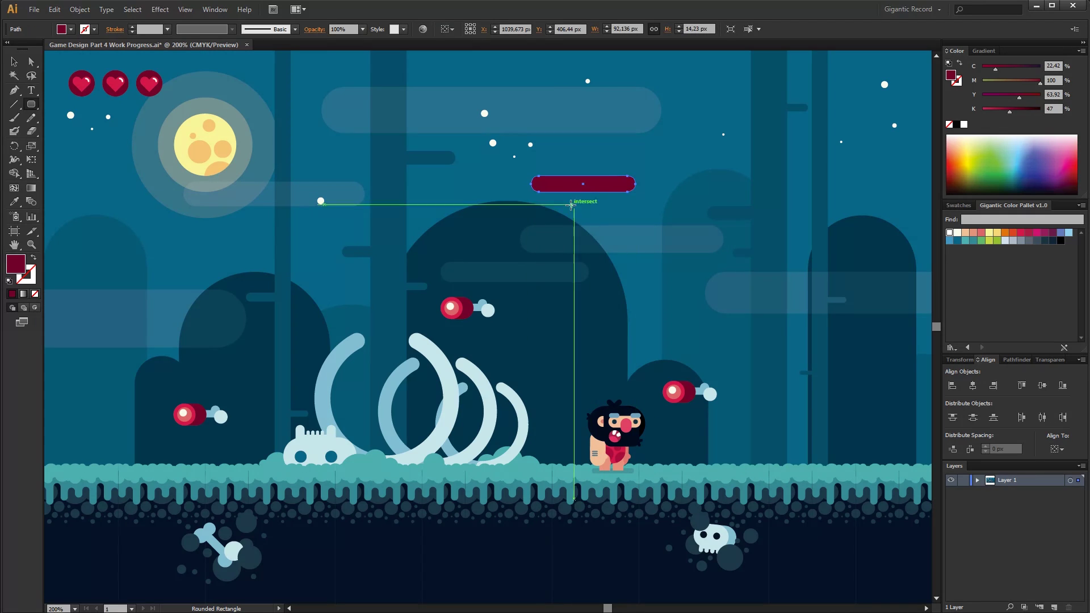
left_click(988, 241)
left_click(950, 232)
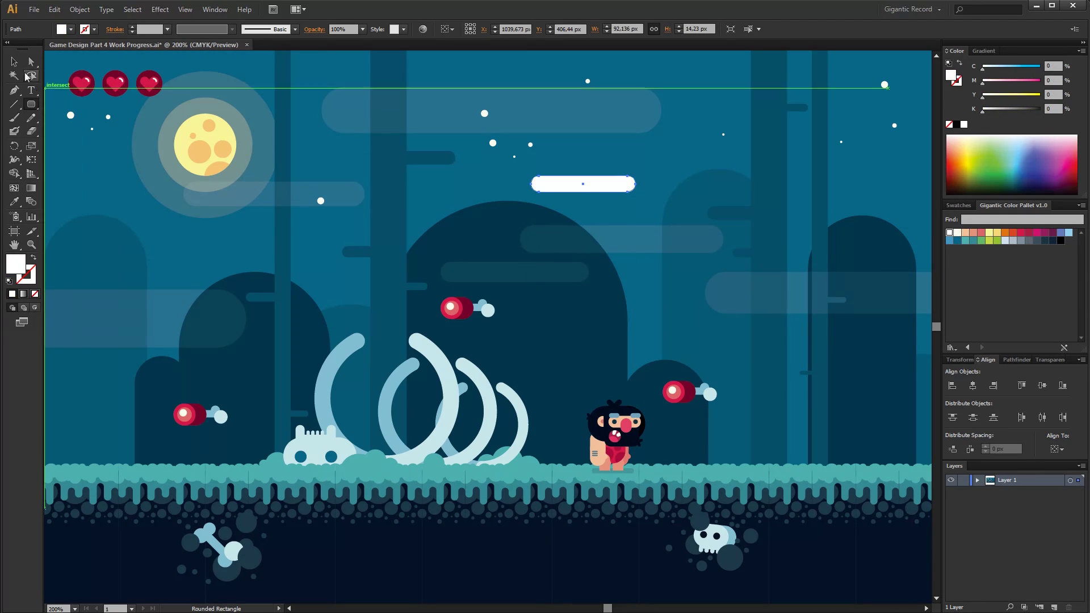
Draw a rectangle over the right end of the white bar and split both shapes with the Divide pathfinder
left_click(31, 104)
left_click(53, 105)
mouse_move(616, 168)
left_mouse_down()
mouse_move(625, 200)
mouse_move(655, 201)
left_mouse_up()
key("v")
left_click(567, 182)
left_click(647, 196, "shift")
left_click(1016, 360)
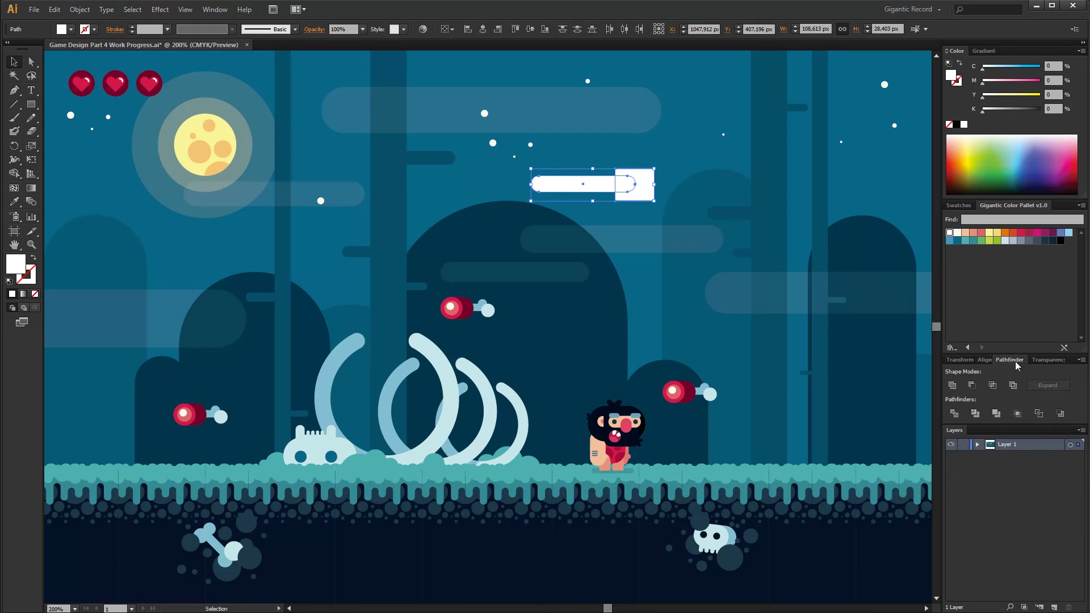
left_click(954, 415)
Ungroup the divided shapes and delete the leftover rectangle piece outside the bar's rounded end
right_click(628, 190)
left_click(646, 254)
left_click(642, 213)
left_click(642, 196)
key("Delete")
Fill the long left section of the bar with lime green
left_click(607, 178)
left_click(990, 242)
left_click(695, 159)
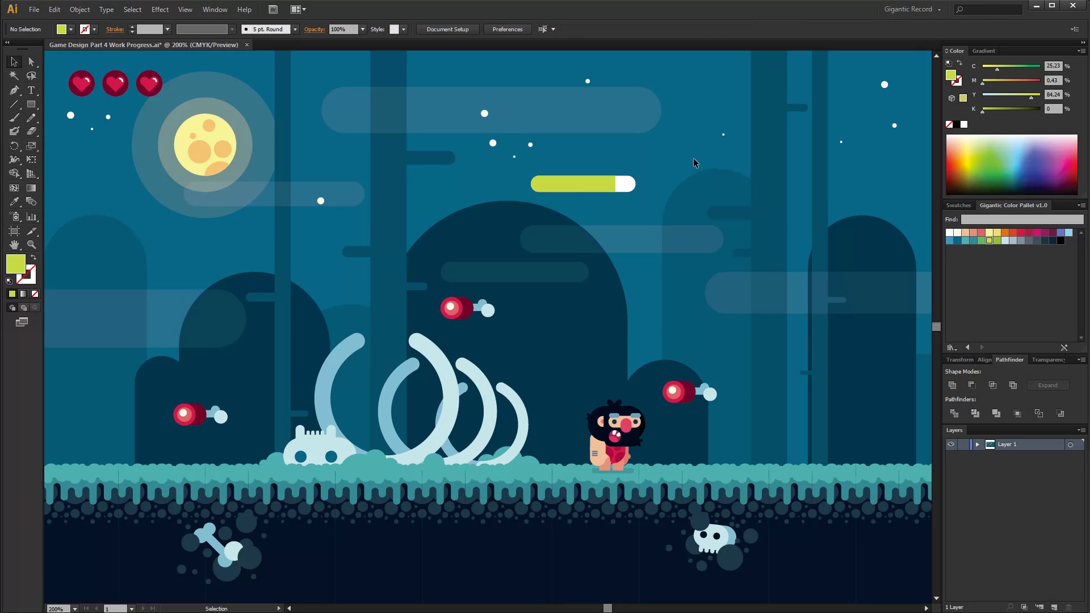
Add a thin white rounded highlight strip along the upper part of the status bar
left_click_drag(32, 104, 49, 118)
left_click_drag(573, 163, 604, 196)
left_click(950, 233)
key("v")
left_click(664, 169)
Recolor the bar's lime section with the darker green swatch
left_click(603, 196)
left_click(598, 188)
left_click(997, 241)
Place the status bar beneath the heart row, match it to the row's width and group its parts
left_click_drag(662, 163, 138, 103)
key("ctrl+g")
left_click(627, 198)
left_click_drag(138, 102, 155, 109)
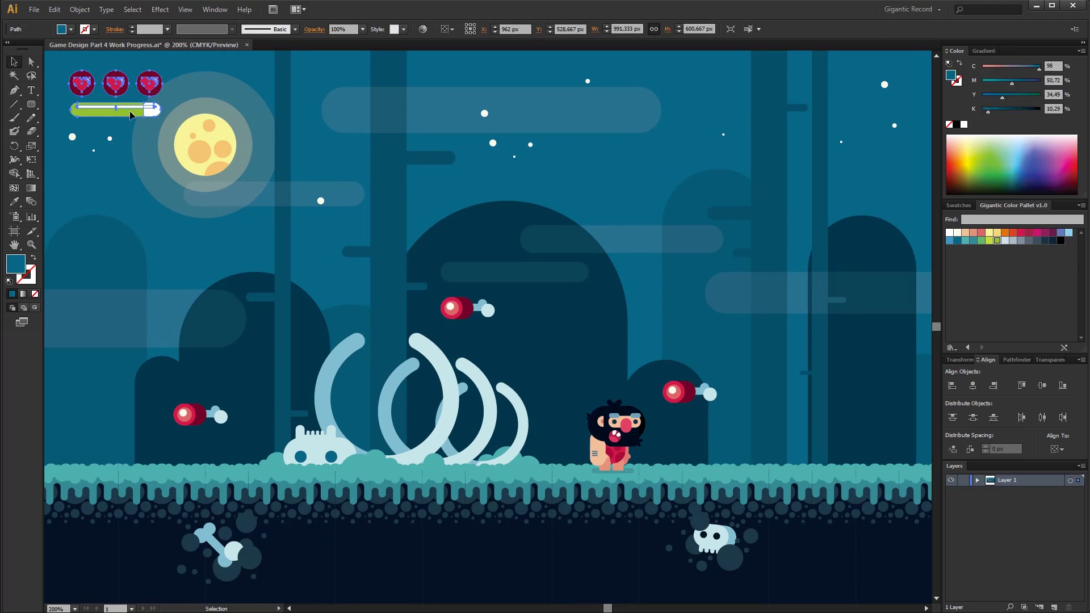
key("ctrl+g")
left_click(176, 67)
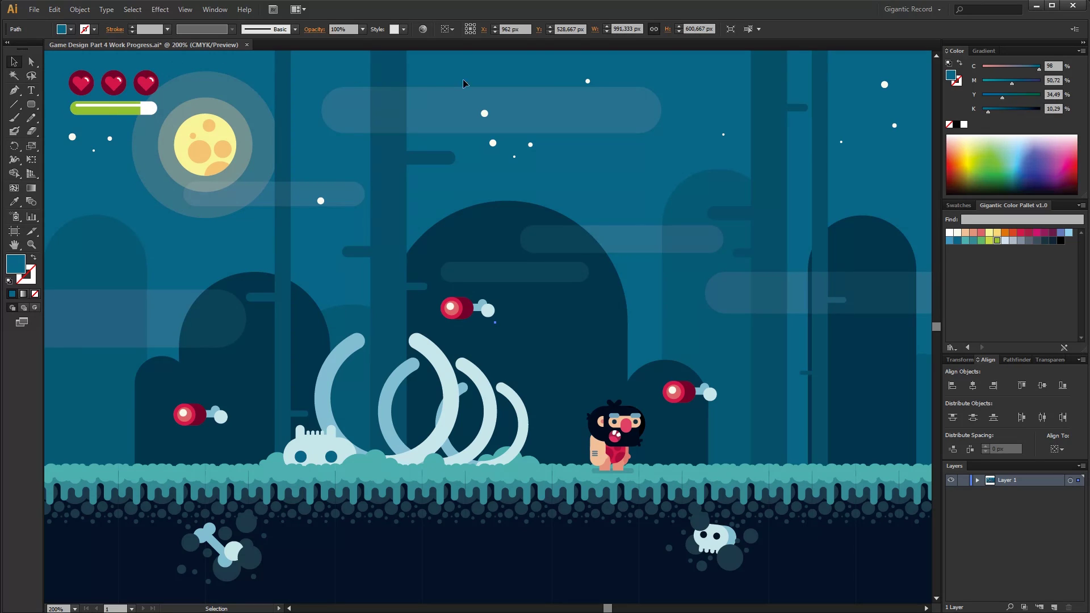